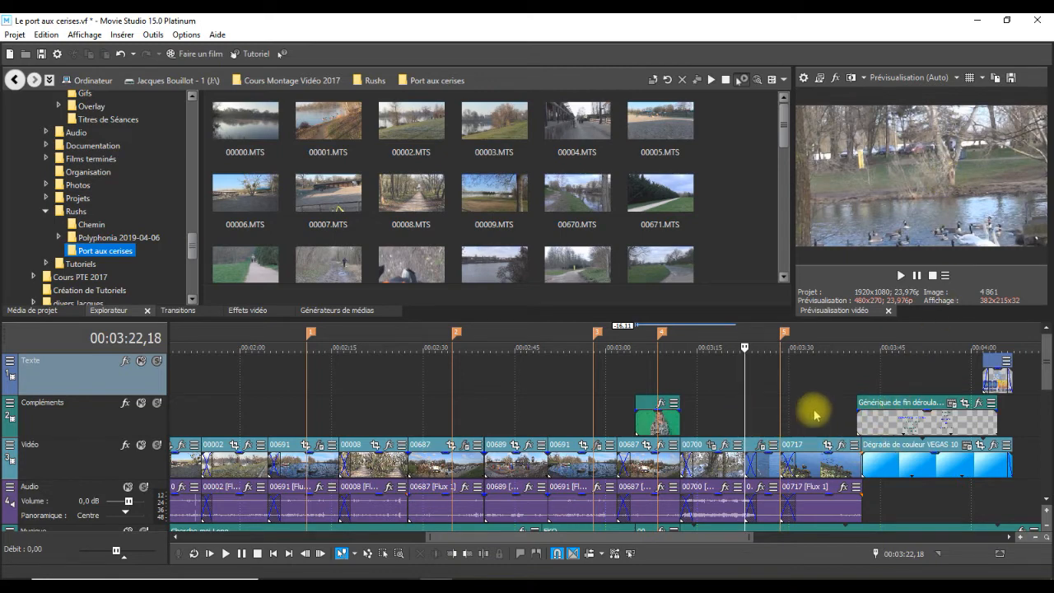
# - Add the Flou gaussien VEGAS effect to clip 00717 on the Vidéo track
pyautogui.click(822, 404)
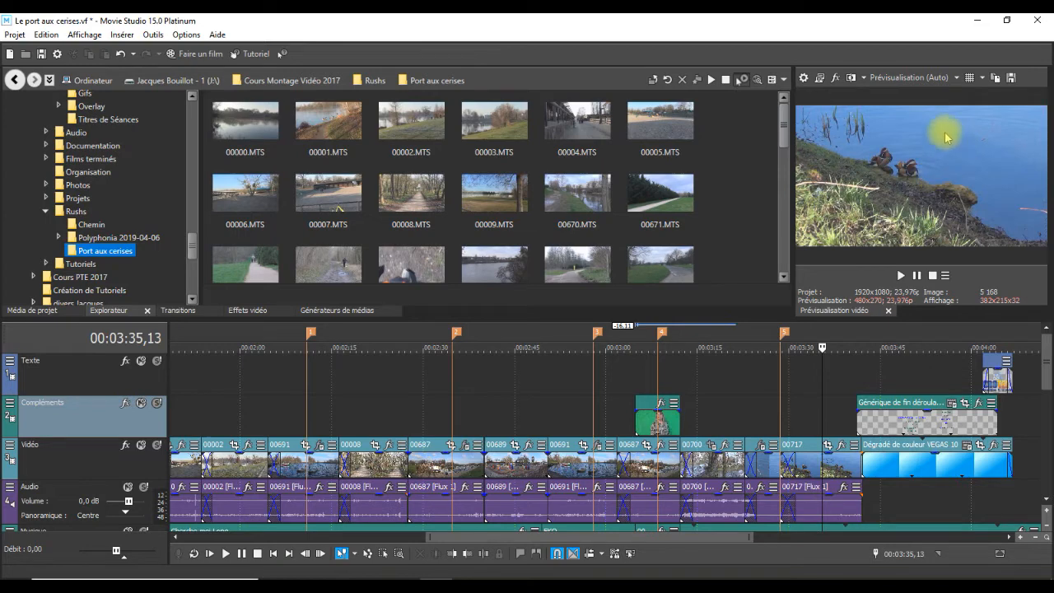
pyautogui.click(842, 448)
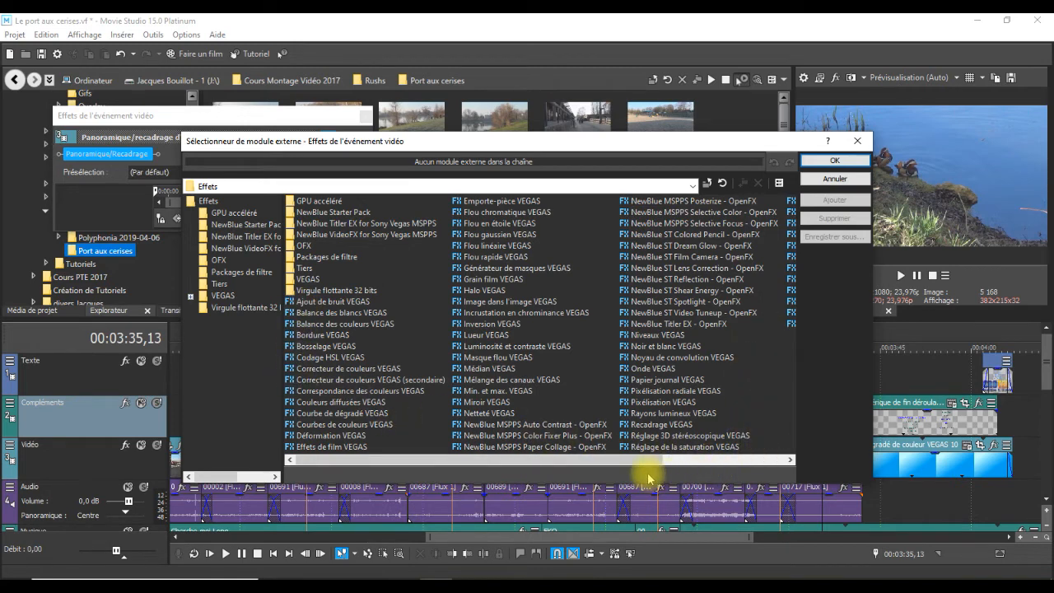
pyautogui.moveTo(641, 465); pyautogui.dragTo(687, 462)
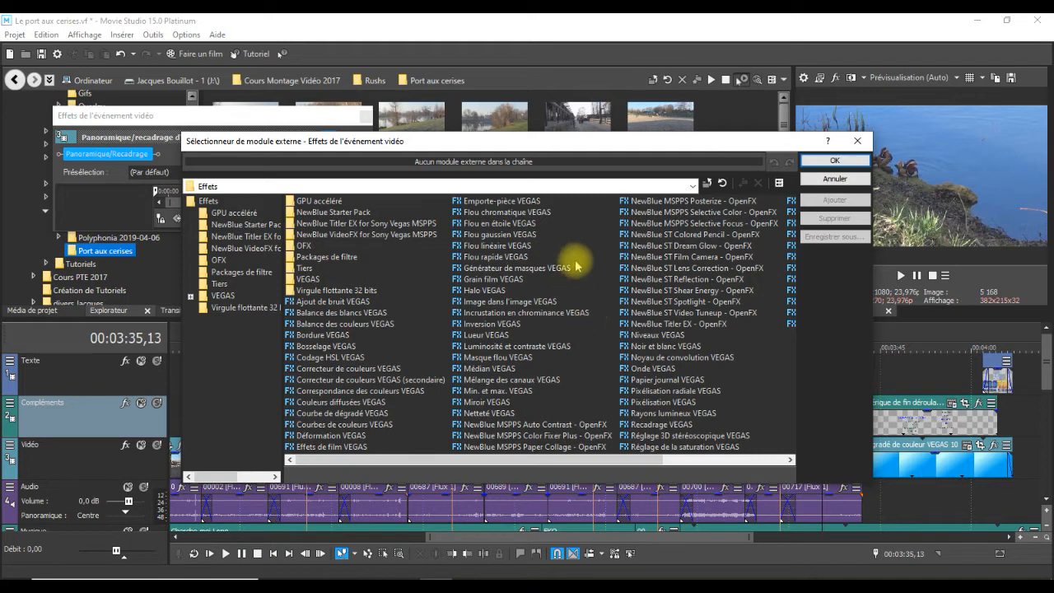
pyautogui.click(501, 235)
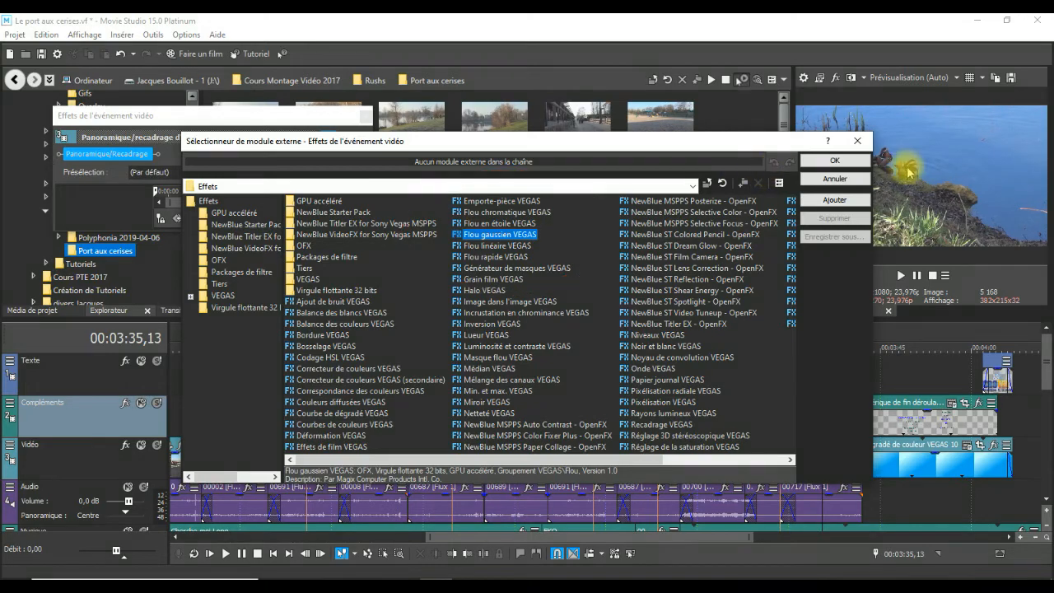
pyautogui.click(855, 162)
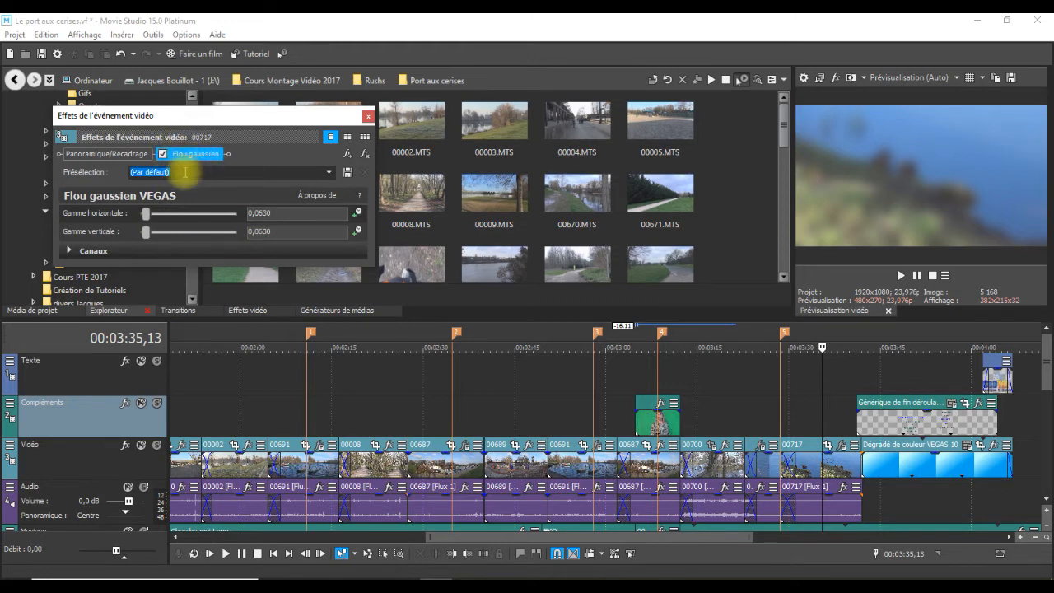
# - Try the Adouci, Lueur jaune and Flou moyen presets on the Gaussian blur of clip 00717
pyautogui.click(329, 172)
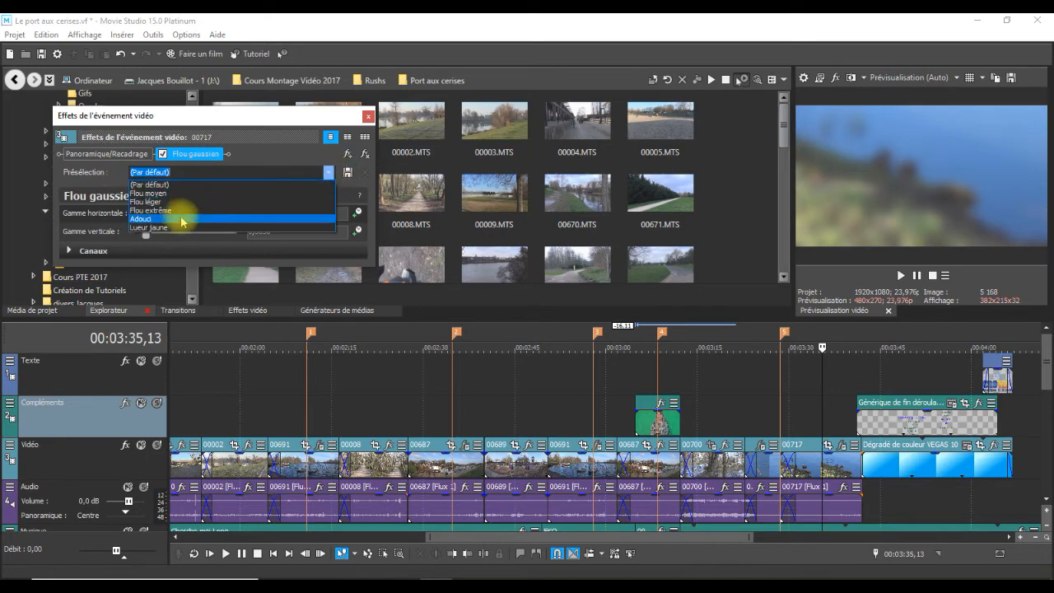
pyautogui.click(180, 219)
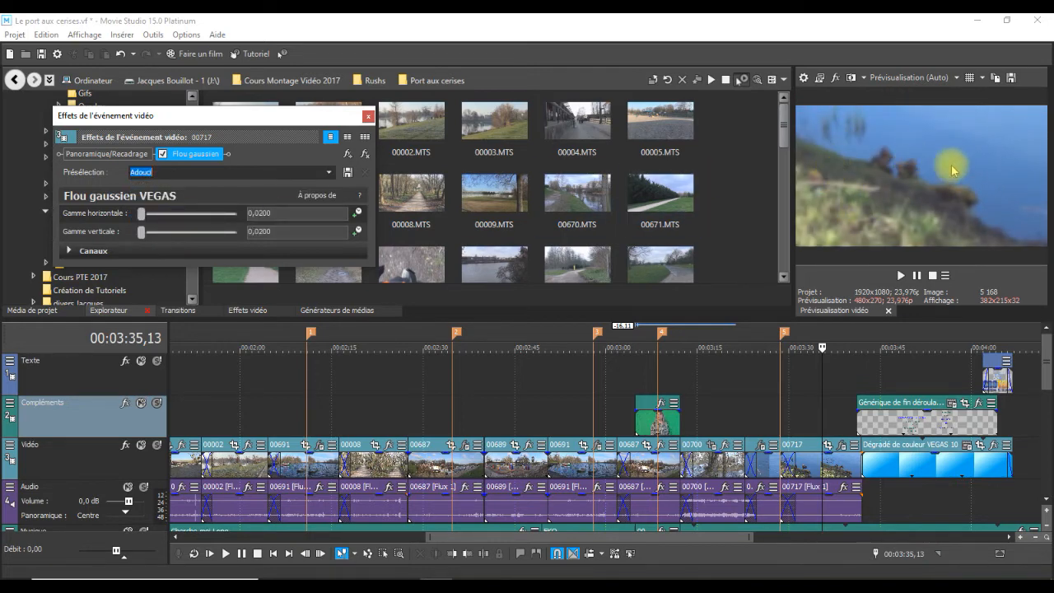
pyautogui.click(327, 172)
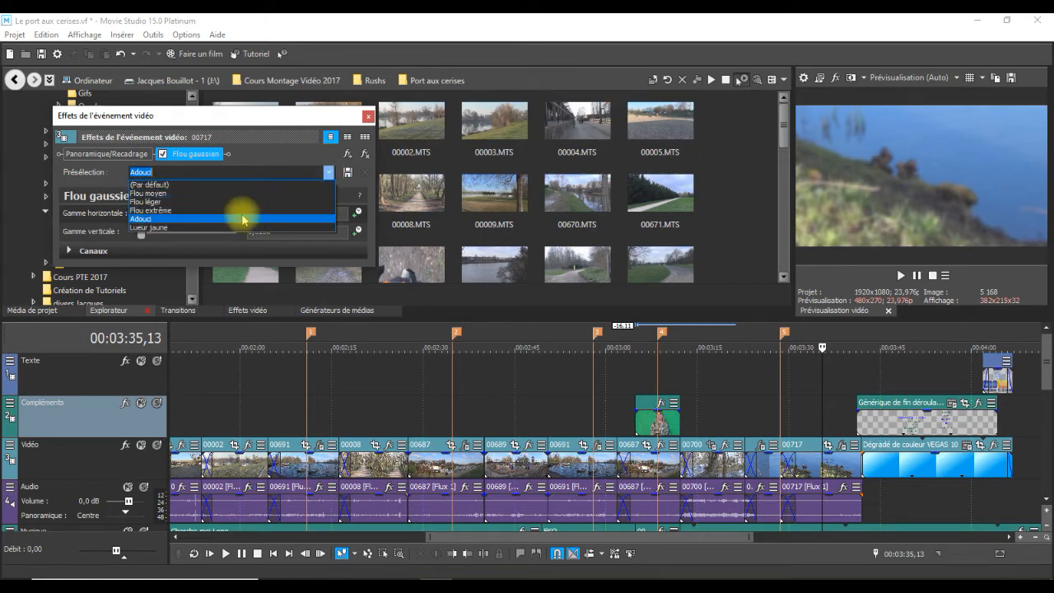
pyautogui.click(236, 228)
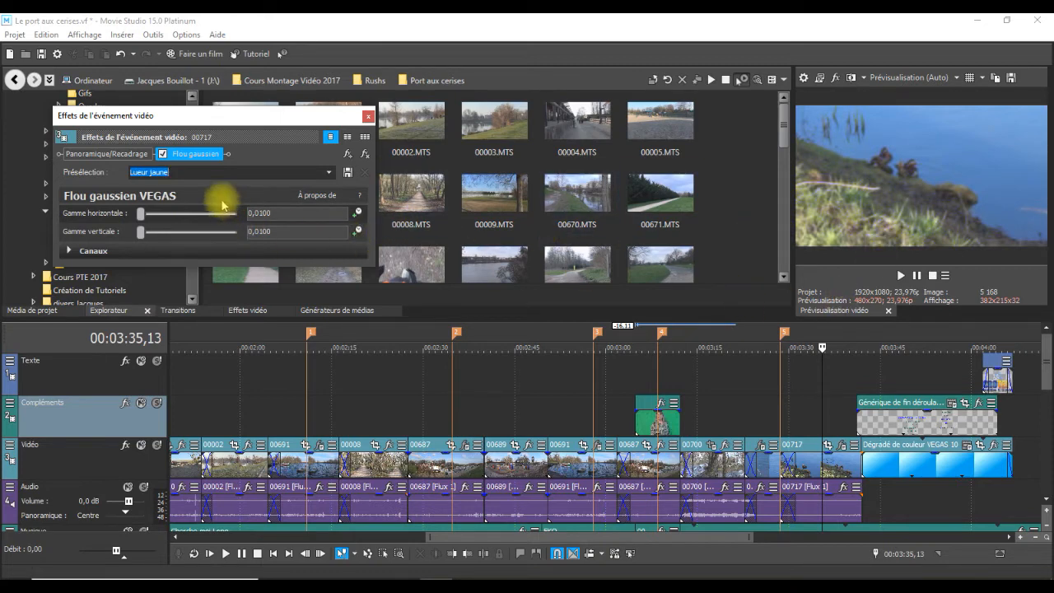
pyautogui.click(329, 172)
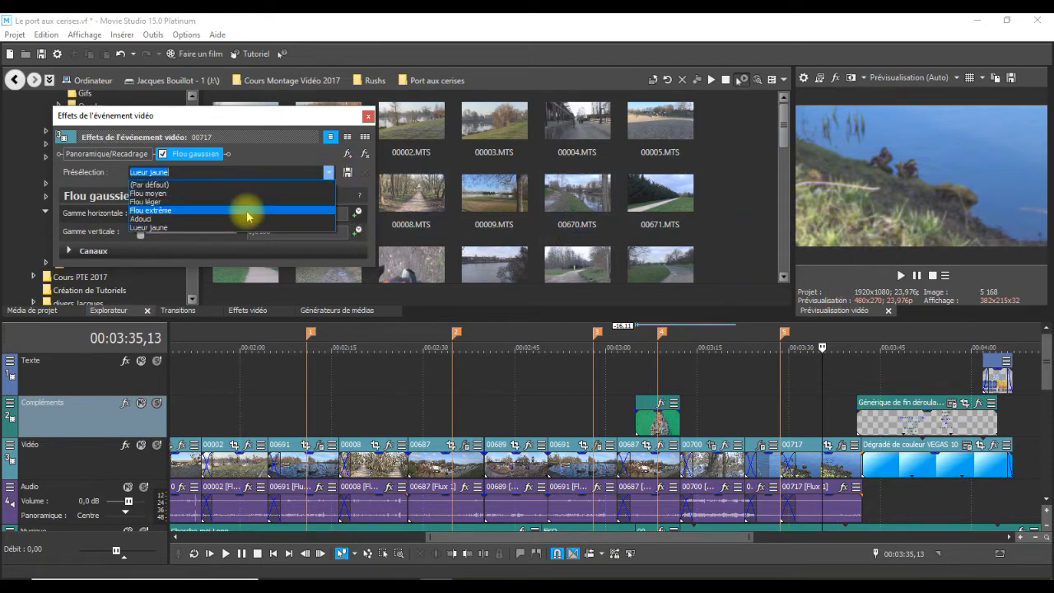
pyautogui.click(205, 195)
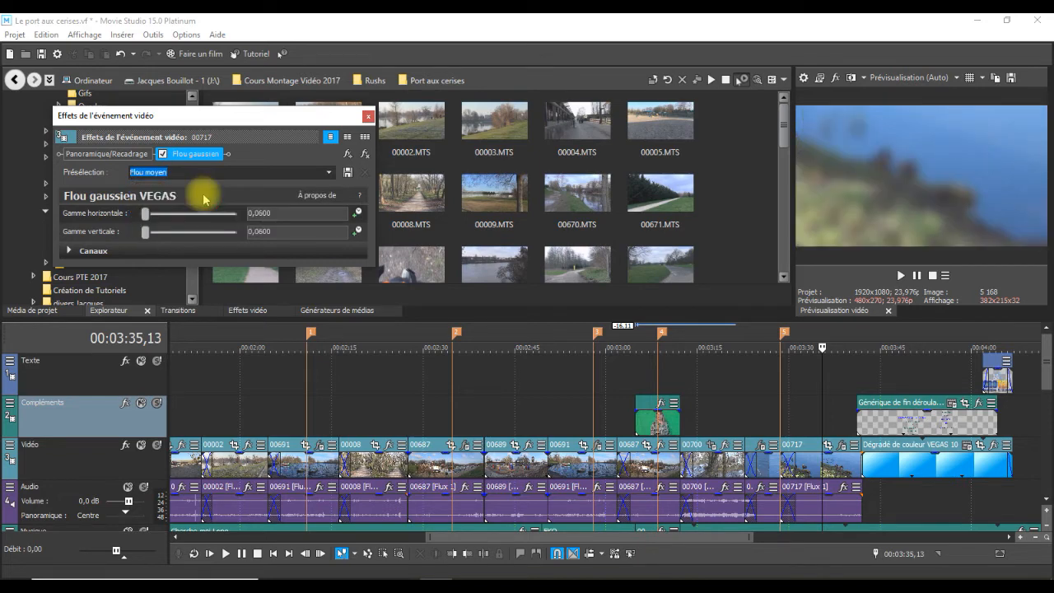
# - Apply the Flou extrême preset to the Gaussian blur and reduce its horizontal range to about 0,1429
pyautogui.click(329, 175)
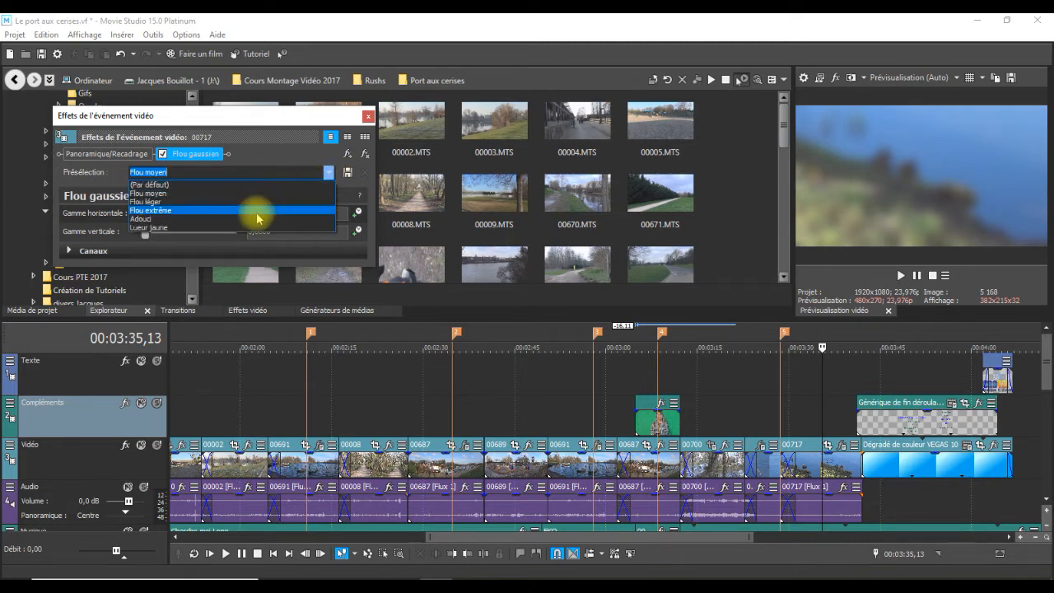
pyautogui.click(245, 212)
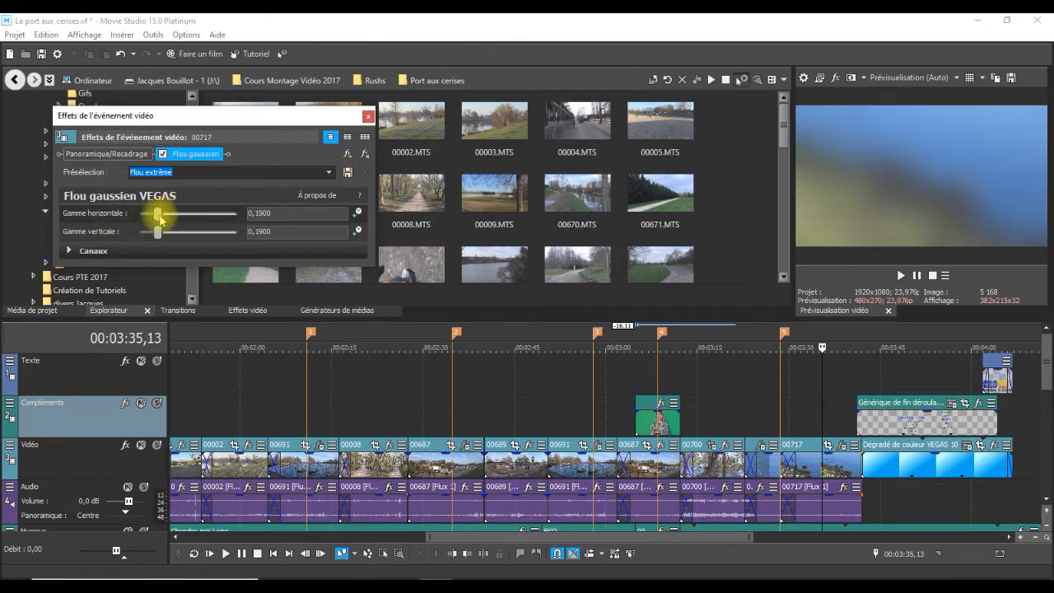
pyautogui.moveTo(158, 216)
pyautogui.mouseDown()
pyautogui.moveTo(204, 213)
pyautogui.moveTo(154, 213)
pyautogui.mouseUp()
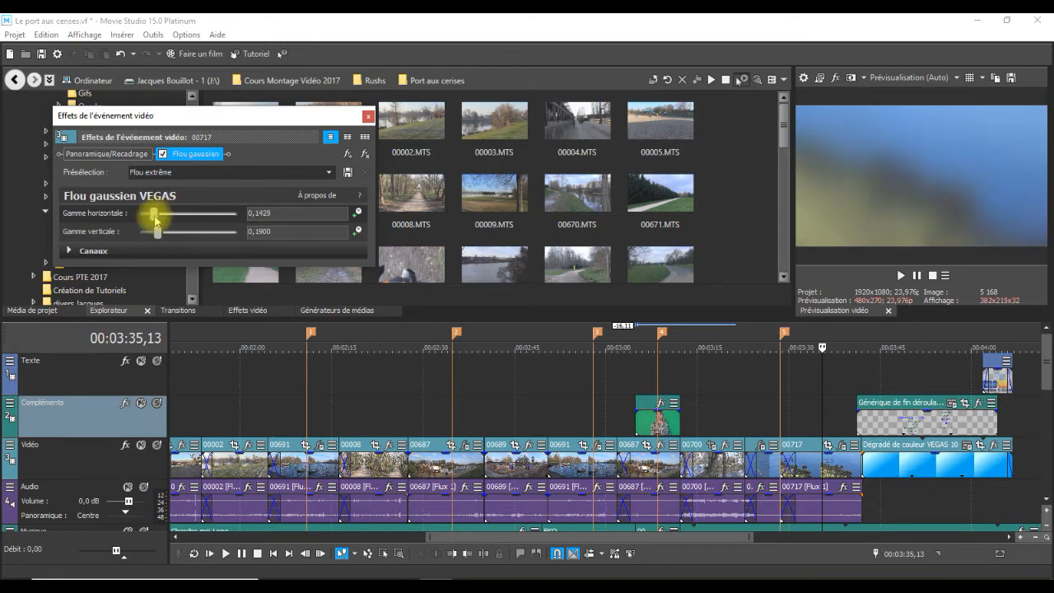
# - Apply the Flou léger preset, raise the blur's horizontal range to about 0,0952, and close the effect settings
pyautogui.click(327, 172)
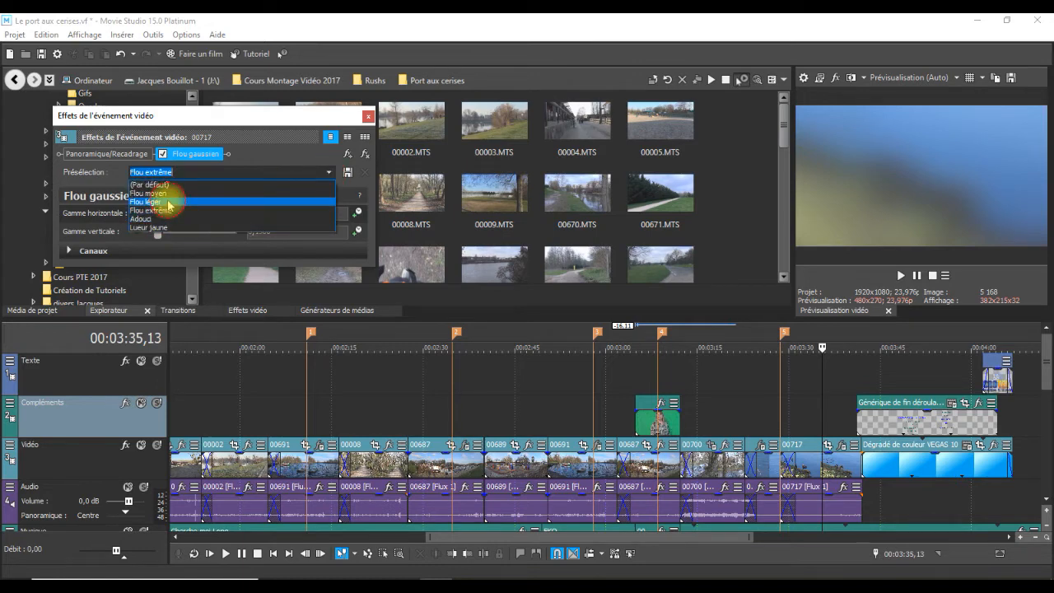
pyautogui.click(165, 202)
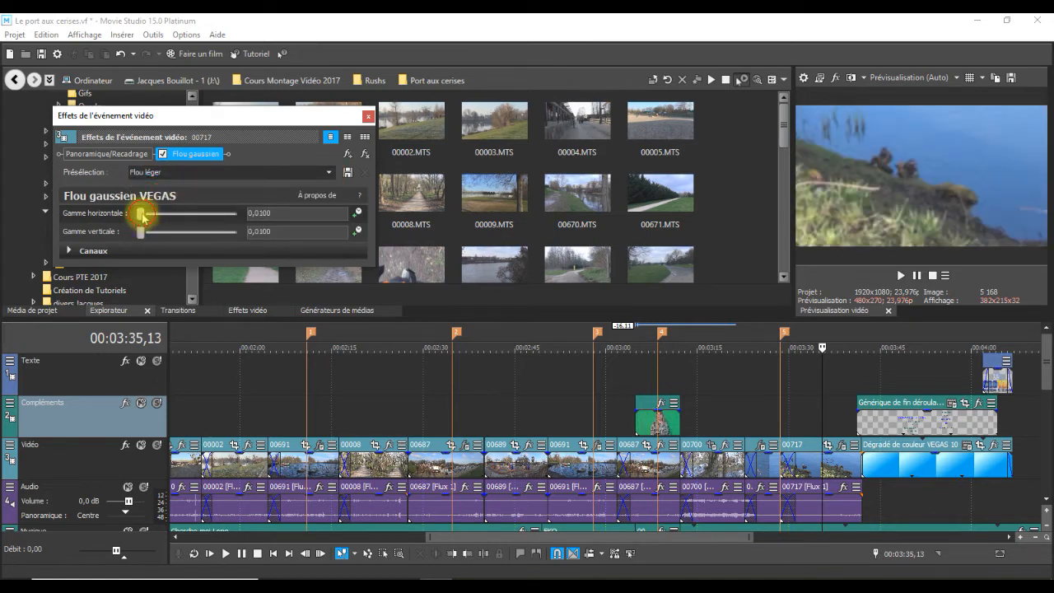
pyautogui.moveTo(140, 215); pyautogui.dragTo(156, 215)
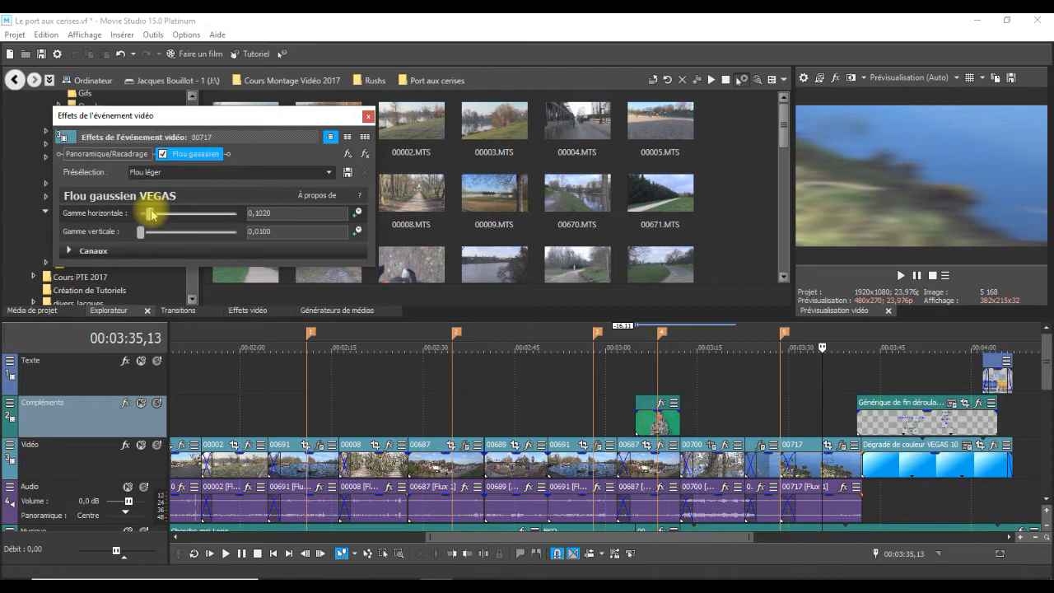
pyautogui.moveTo(149, 214); pyautogui.dragTo(148, 214)
pyautogui.click(366, 116)
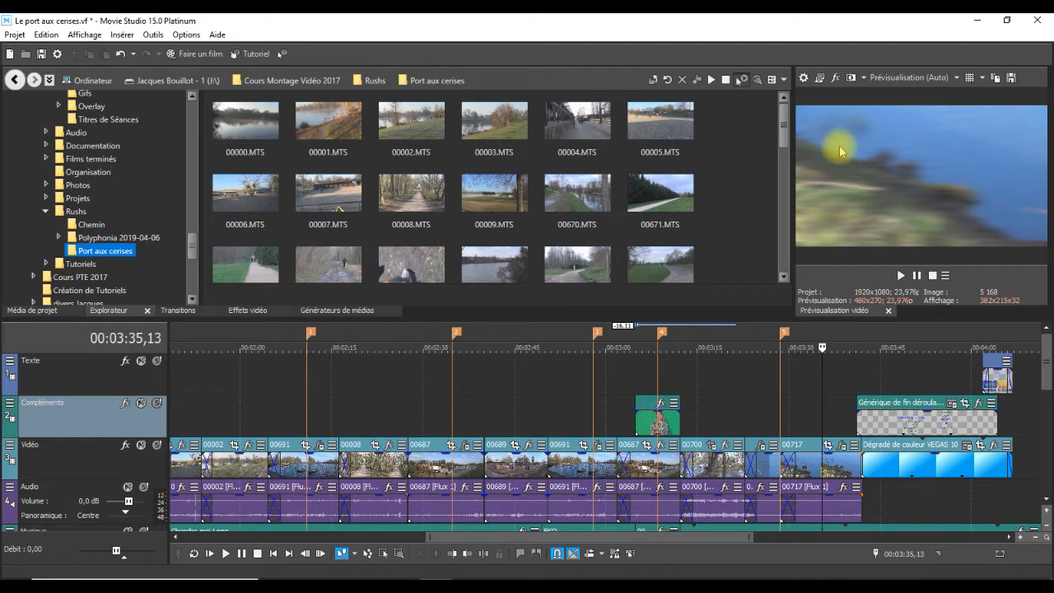
# - Remove the Gaussian blur effect from clip 00717 and close its effect settings
pyautogui.click(842, 447)
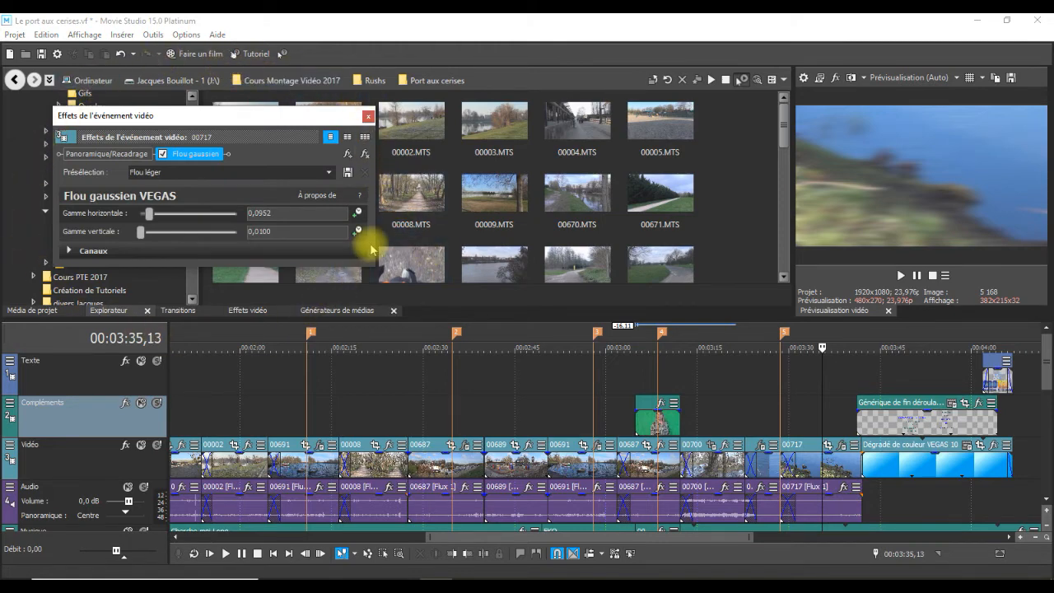
pyautogui.click(366, 159)
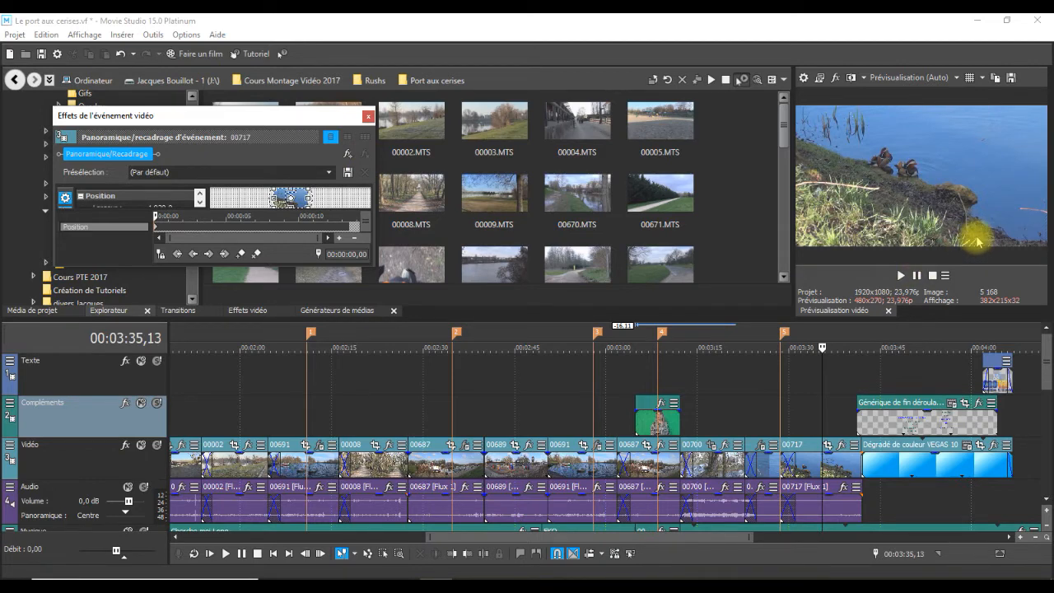
pyautogui.click(368, 116)
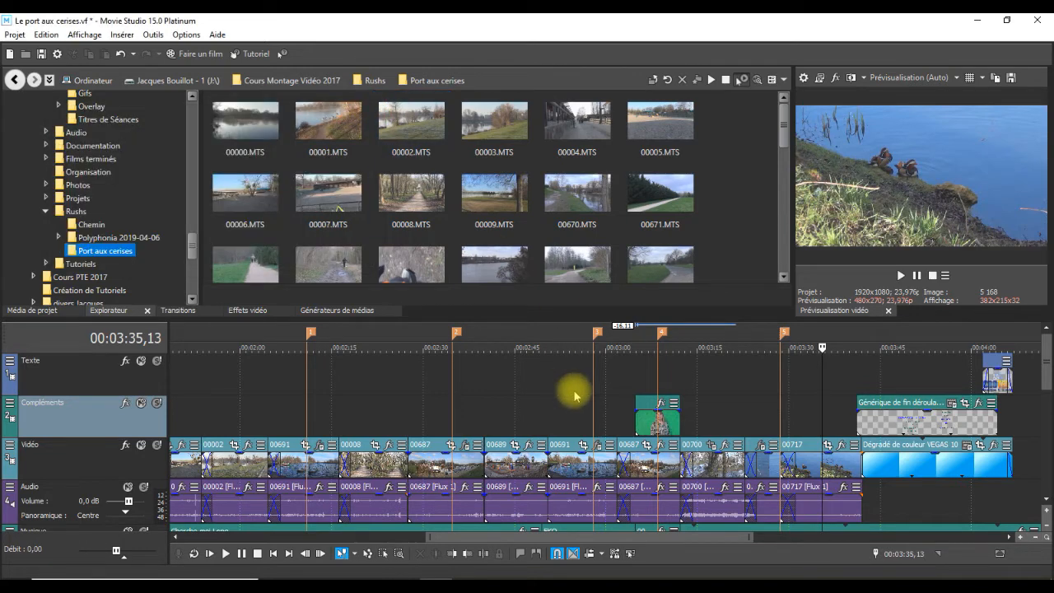
# - In the Halo effect of the 00691 clip at marker 1, reposition the light to about 0,61; -0,11
pyautogui.click(321, 462)
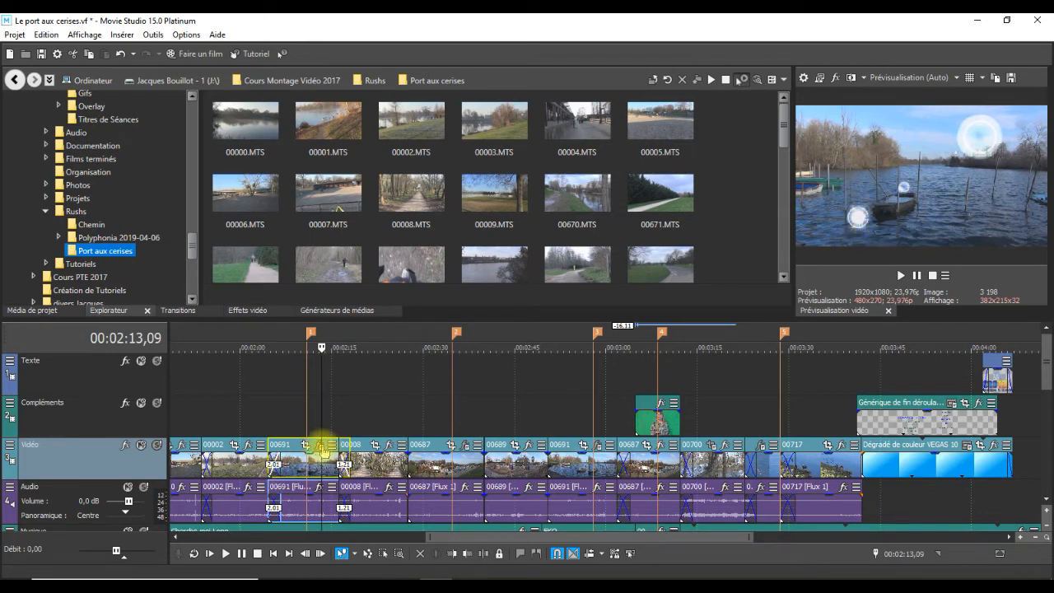
pyautogui.click(319, 446)
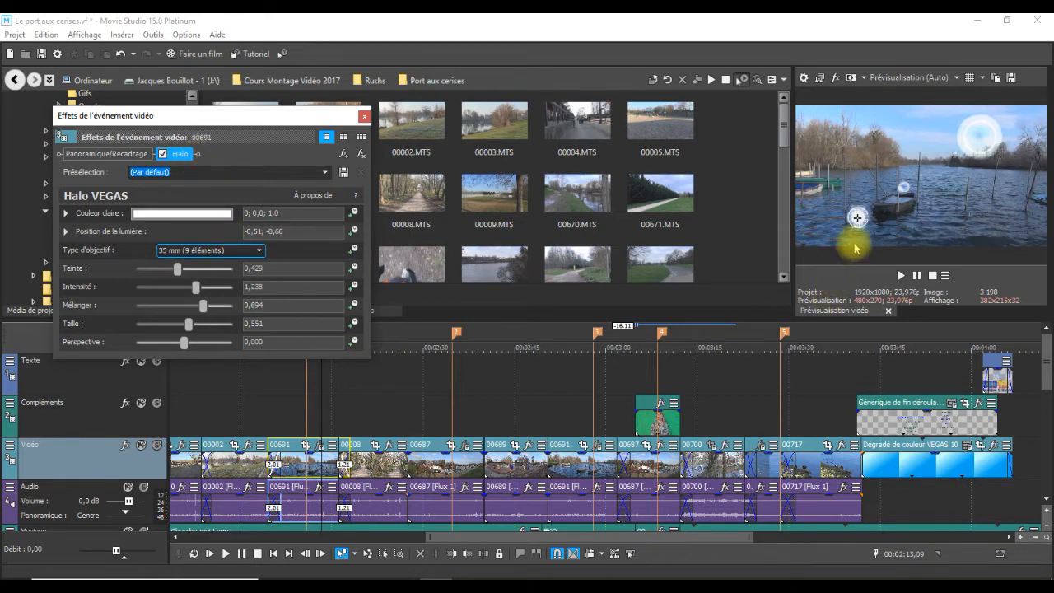
pyautogui.moveTo(858, 218); pyautogui.dragTo(1019, 201)
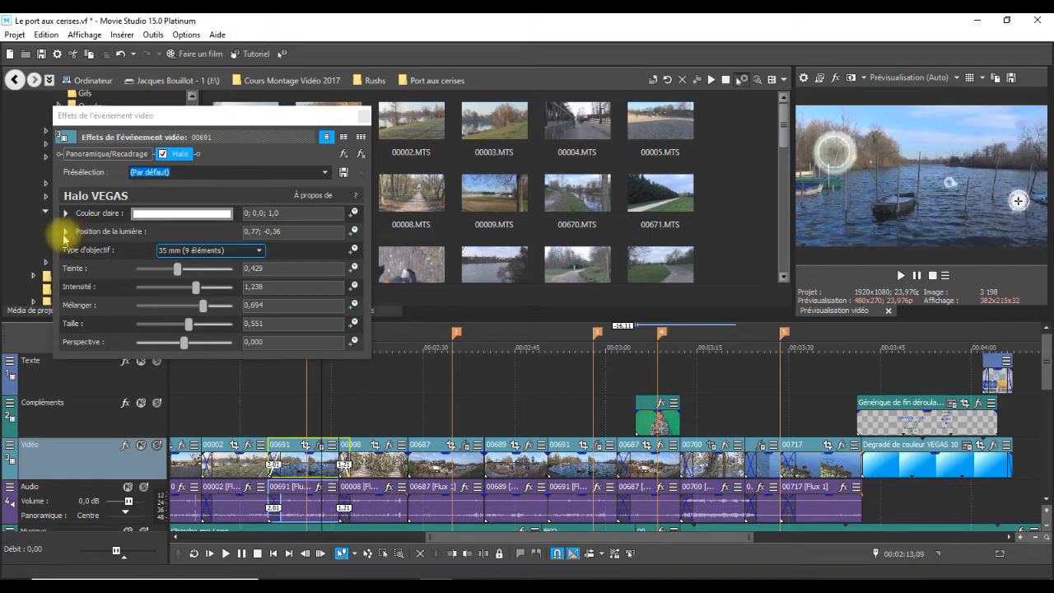
pyautogui.click(65, 231)
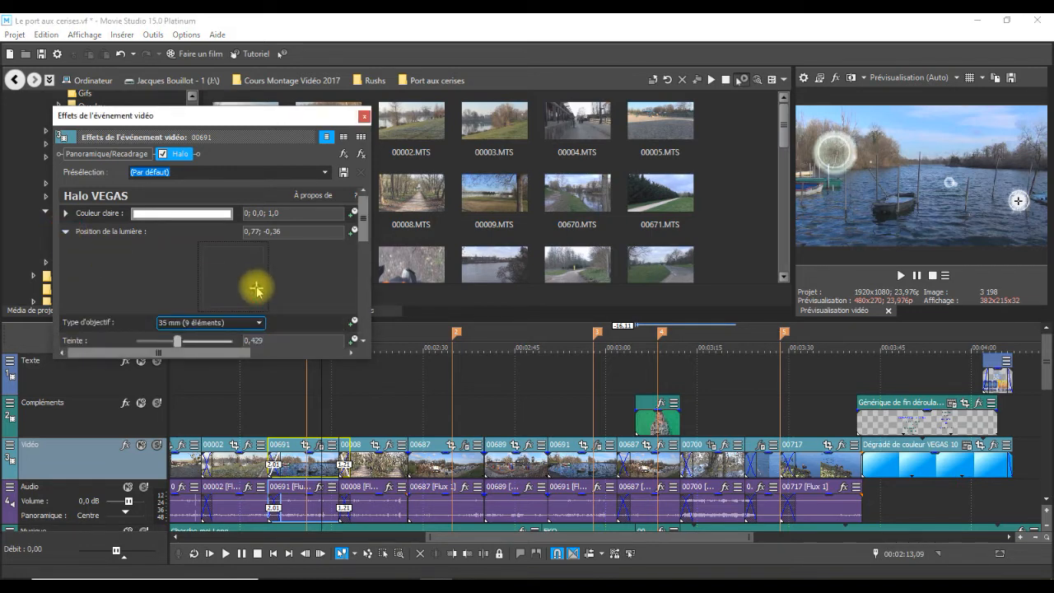
pyautogui.moveTo(257, 289); pyautogui.dragTo(252, 283)
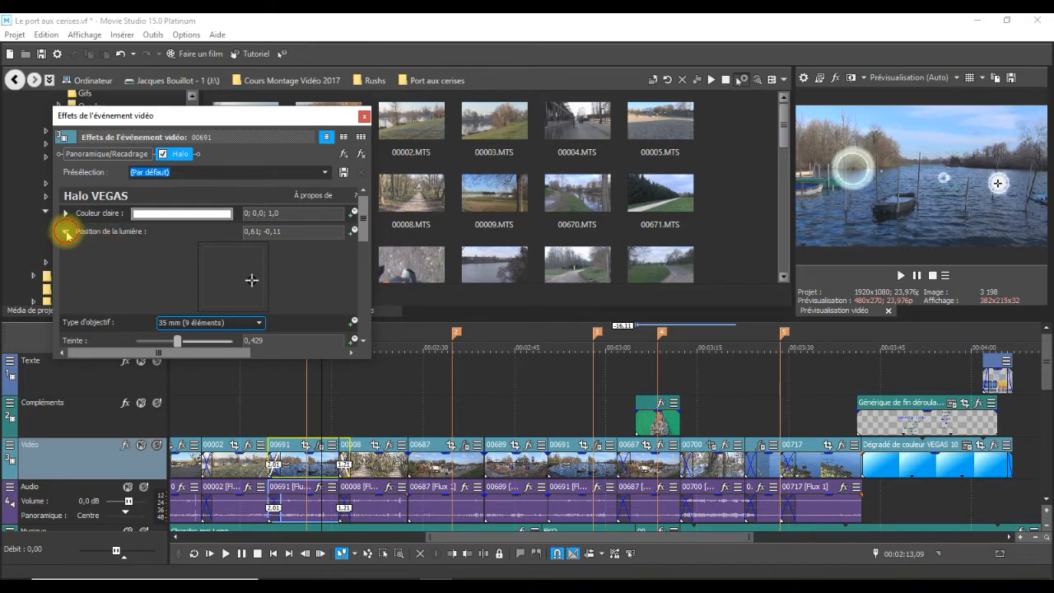
pyautogui.click(66, 233)
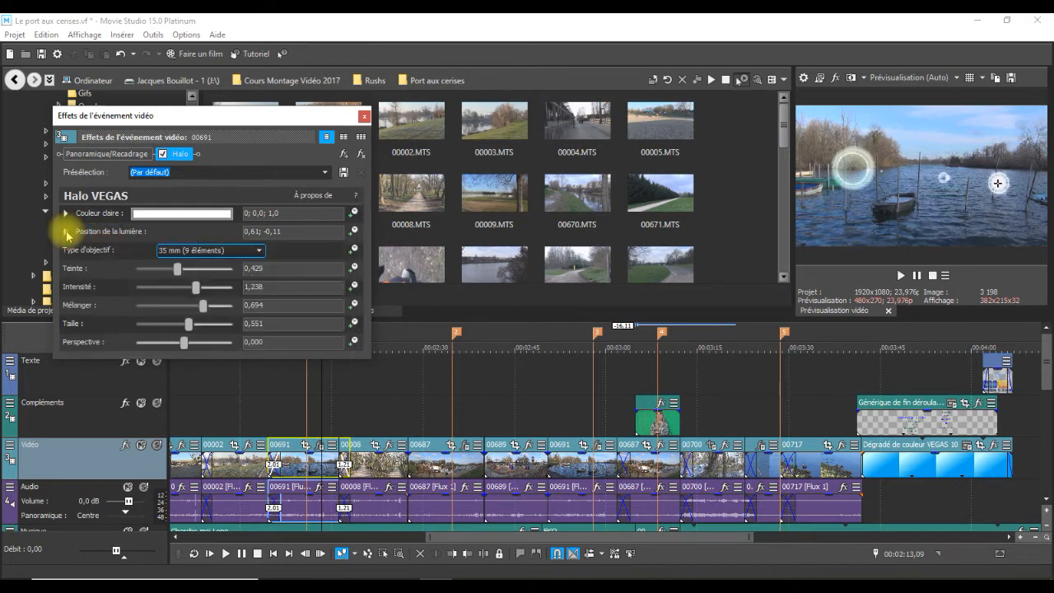
# - Set the Halo light colour to a darkened pink-magenta of about HSV 311; 0,68; 0,62
pyautogui.click(206, 214)
pyautogui.moveTo(164, 272); pyautogui.dragTo(184, 266)
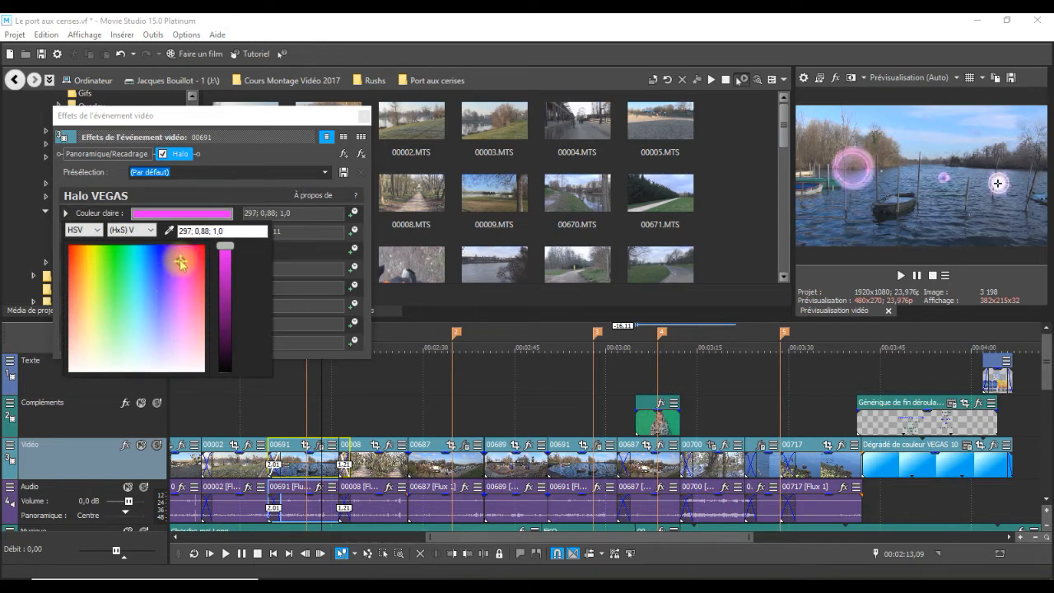
pyautogui.moveTo(172, 255); pyautogui.dragTo(187, 285)
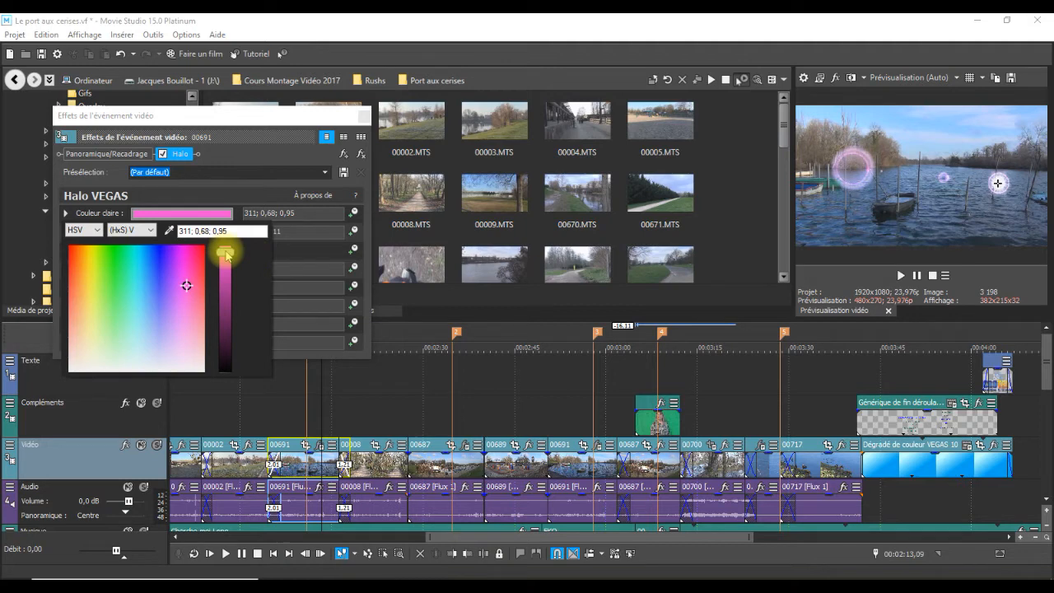
pyautogui.moveTo(232, 252); pyautogui.dragTo(247, 266)
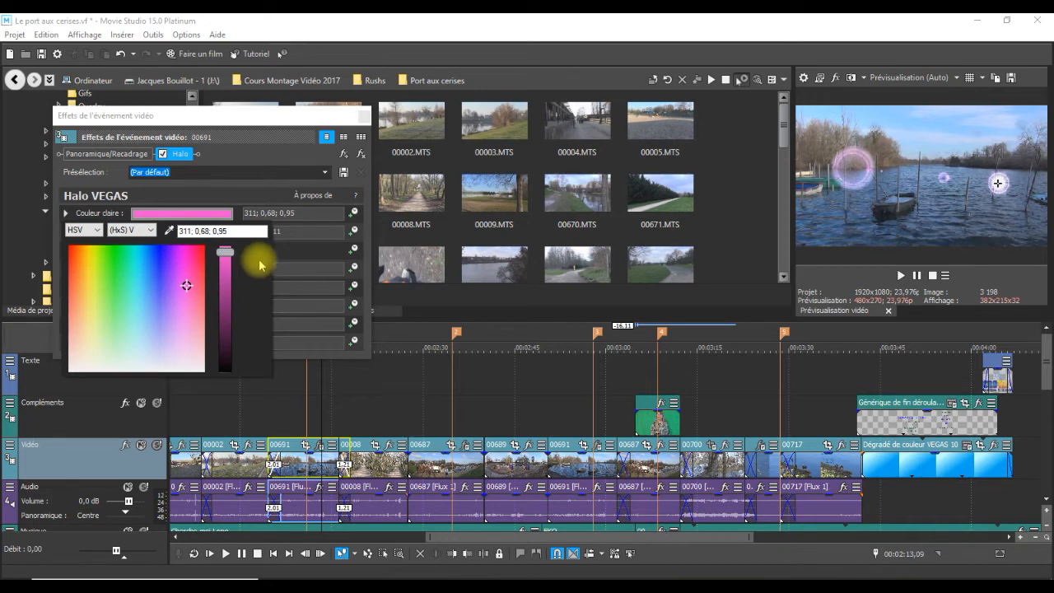
pyautogui.moveTo(225, 252); pyautogui.dragTo(226, 293)
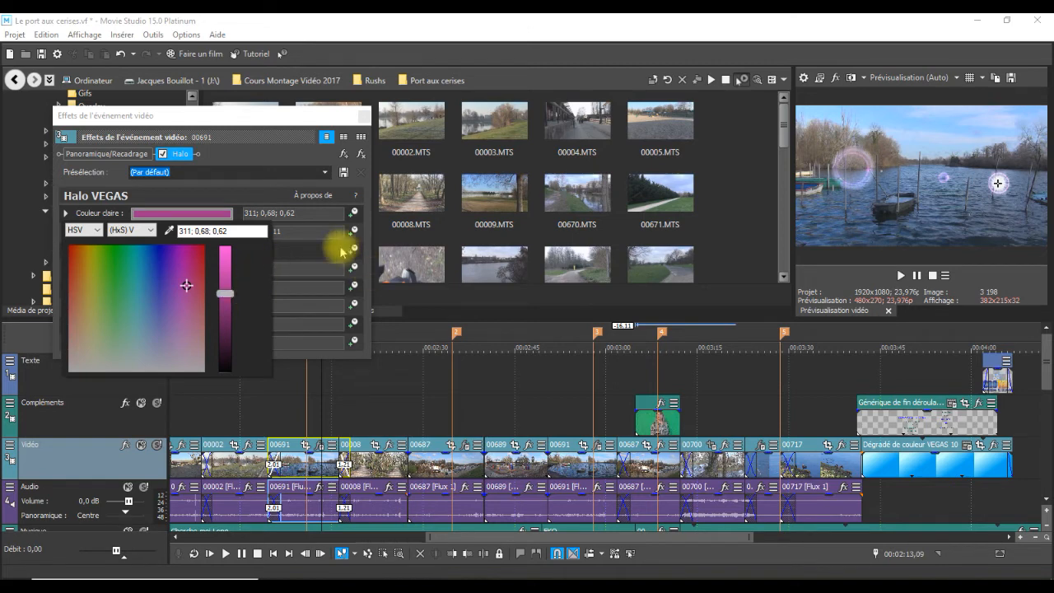
pyautogui.click(241, 185)
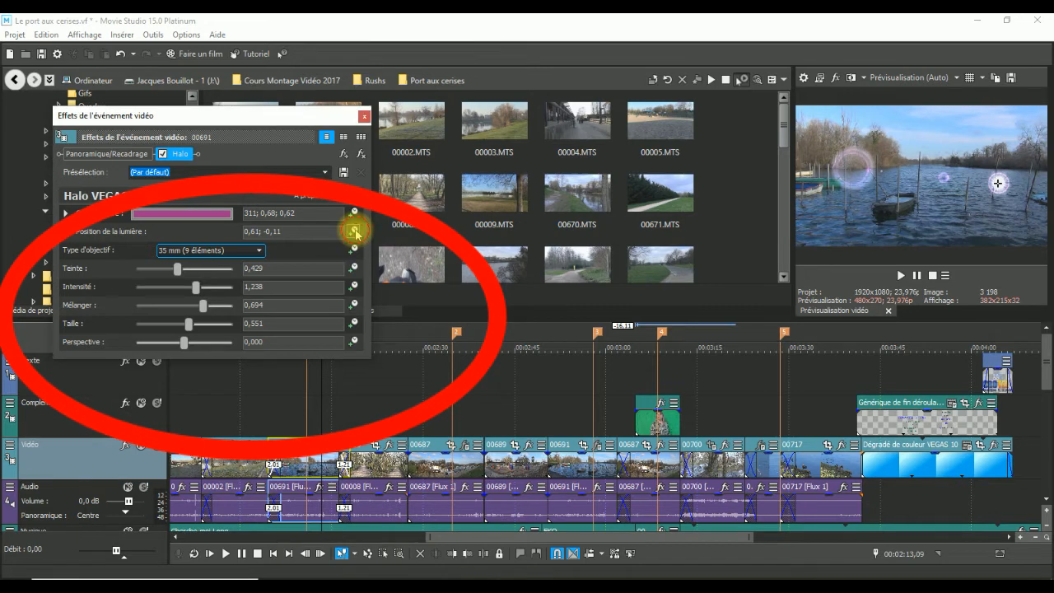
# - Animate the Halo light position, moving the light to about -0,56; 0,04 at the 00:00:06,20 keyframe
pyautogui.click(354, 230)
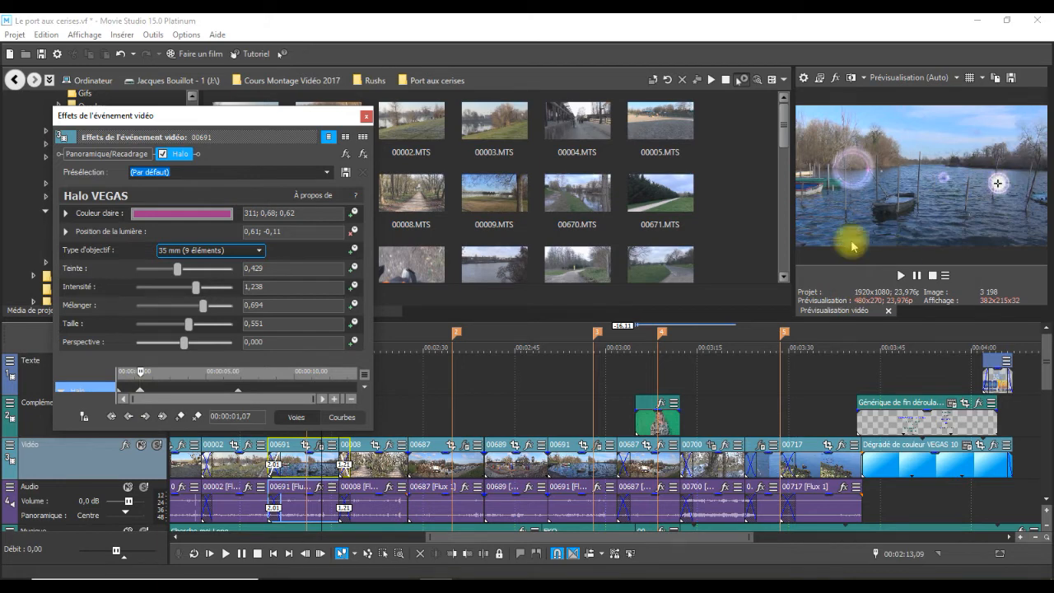
pyautogui.click(238, 394)
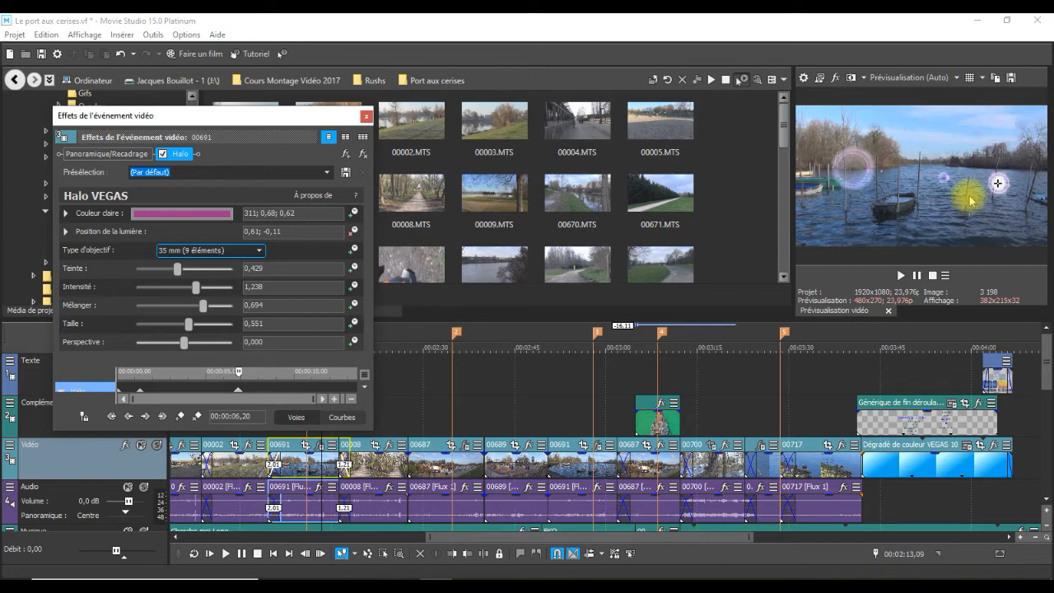
pyautogui.moveTo(998, 183); pyautogui.dragTo(853, 173)
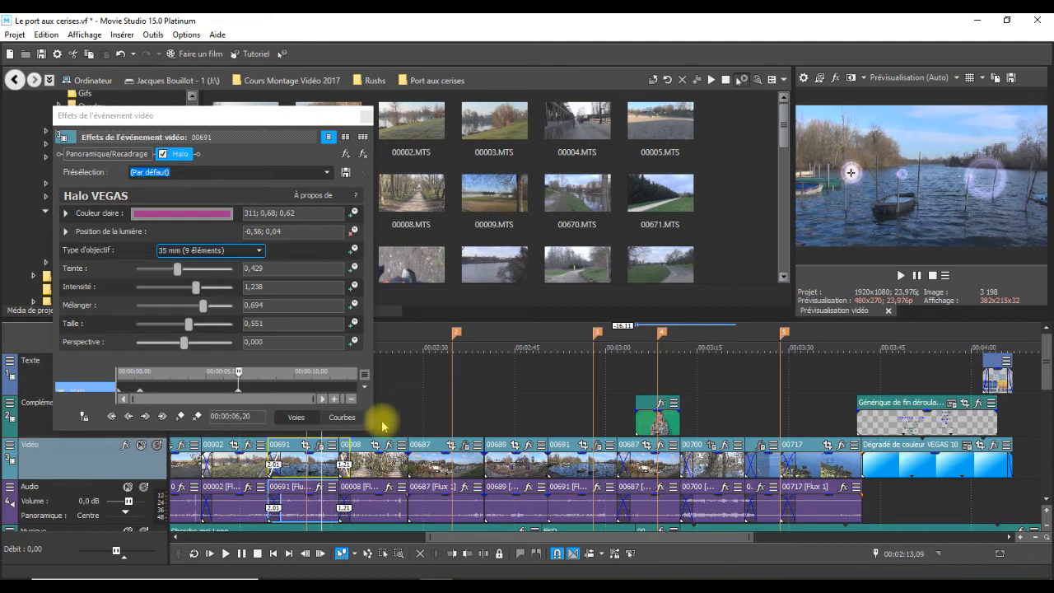
# - Close the Halo effect settings and play the 00691 clip at marker 1 from its start to preview the animated light
pyautogui.click(366, 116)
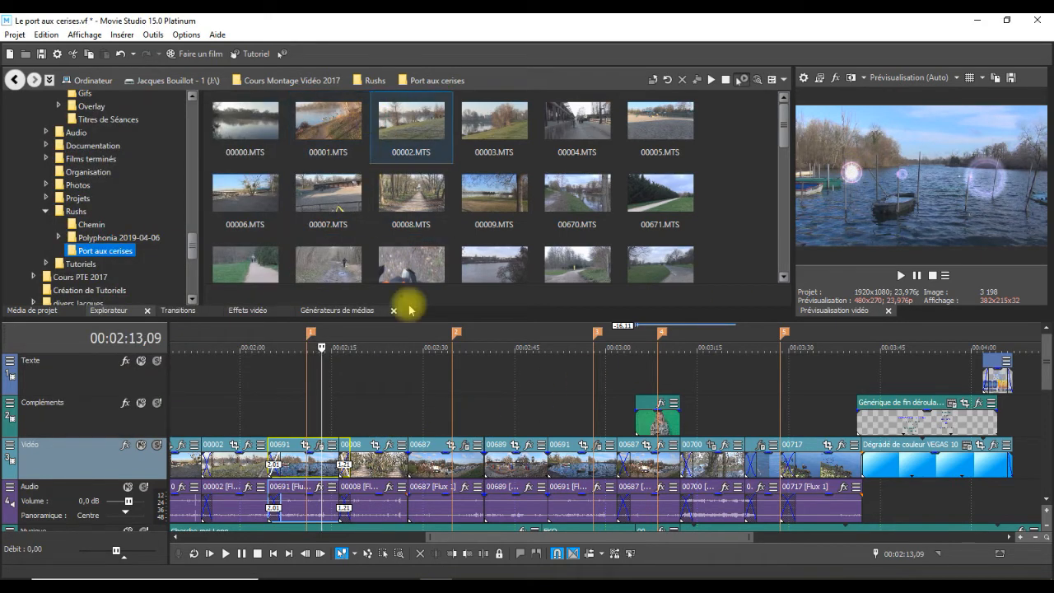
pyautogui.click(268, 418)
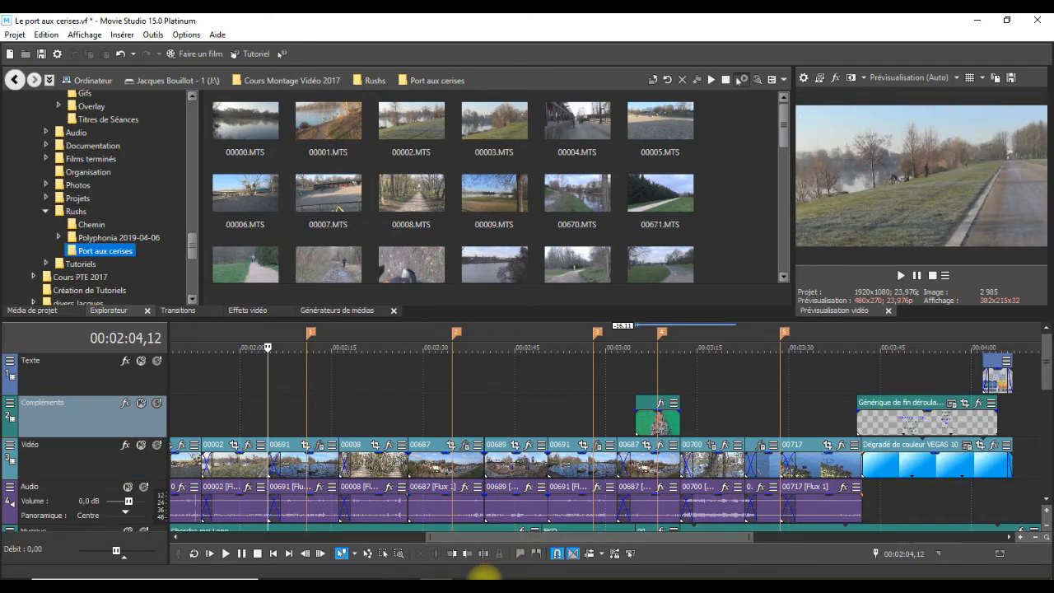
pyautogui.press('space')
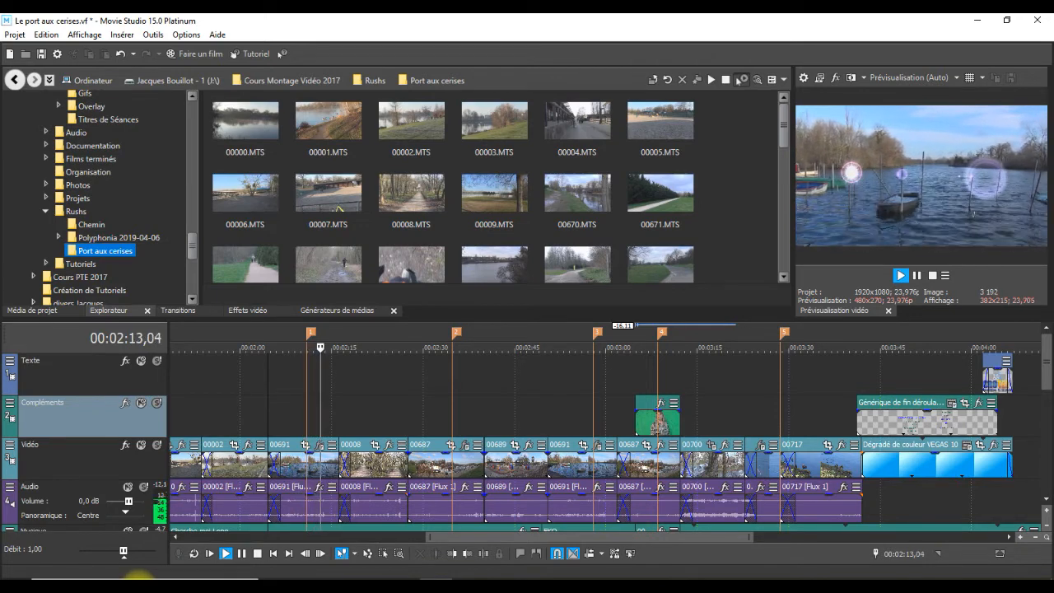
pyautogui.press('space')
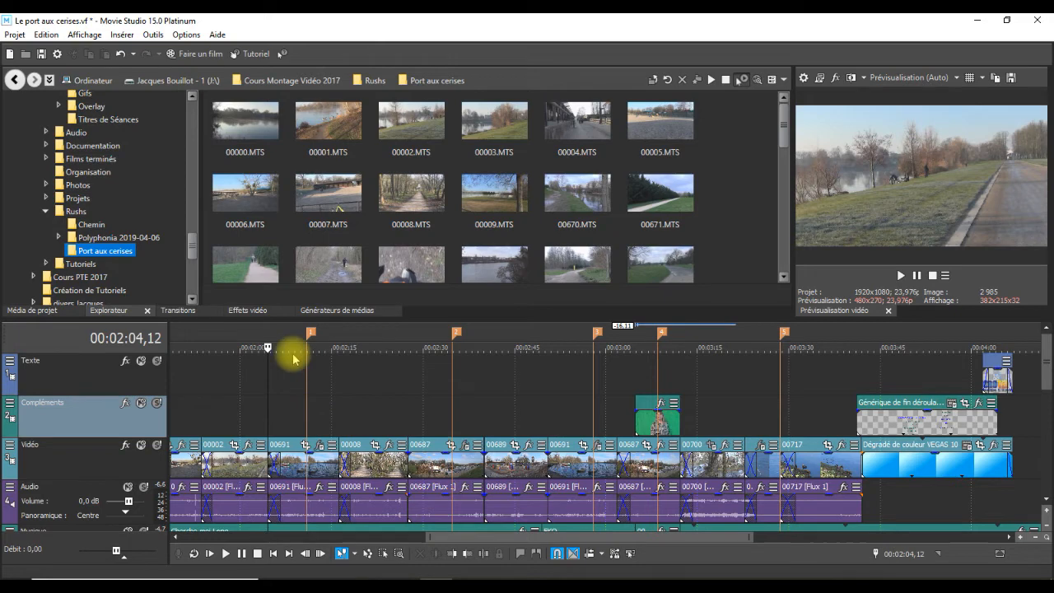
# - Reopen the Halo settings of the 00691 clip at marker 1, examine the light position's X keyframe curve, and close them
pyautogui.moveTo(272, 348); pyautogui.dragTo(307, 347)
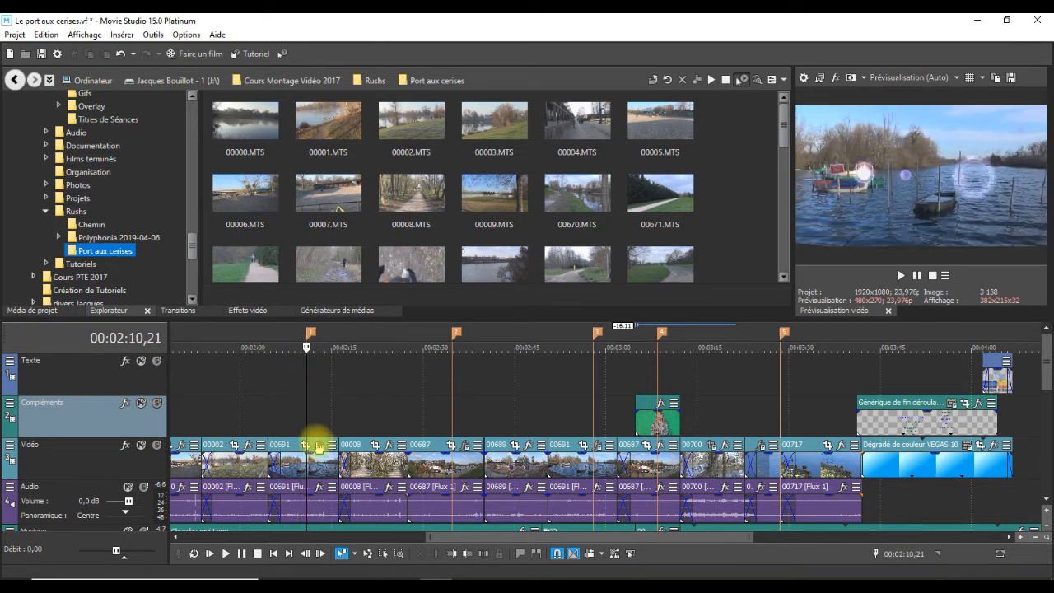
pyautogui.click(319, 445)
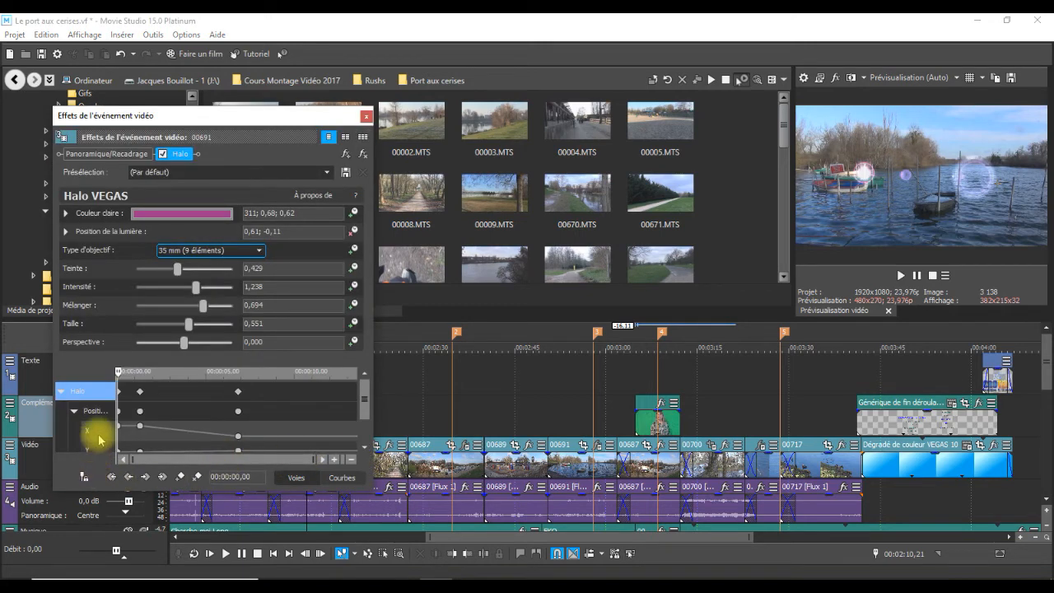
pyautogui.click(95, 432)
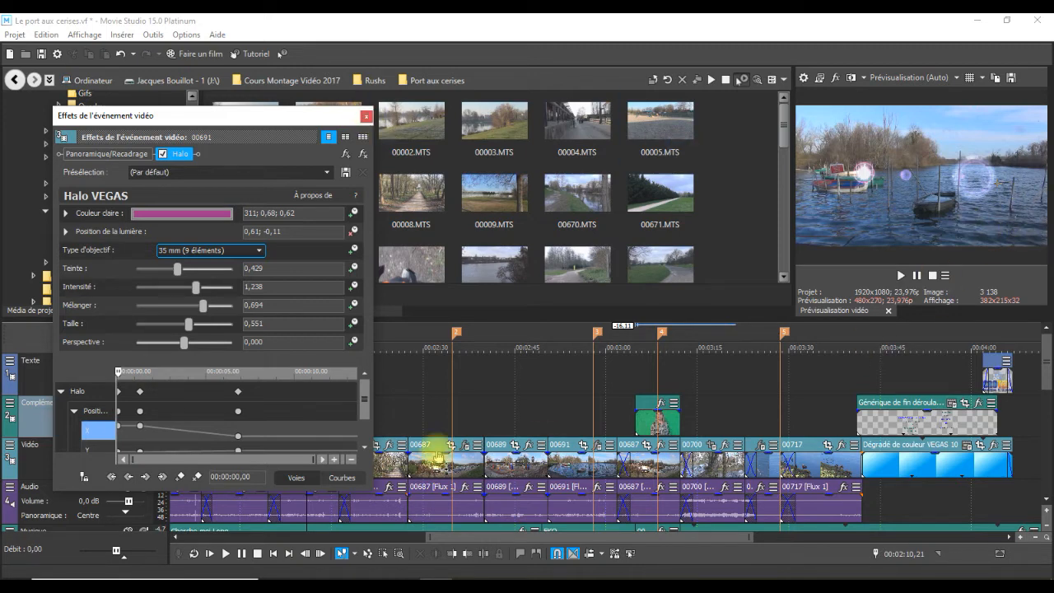
pyautogui.click(365, 118)
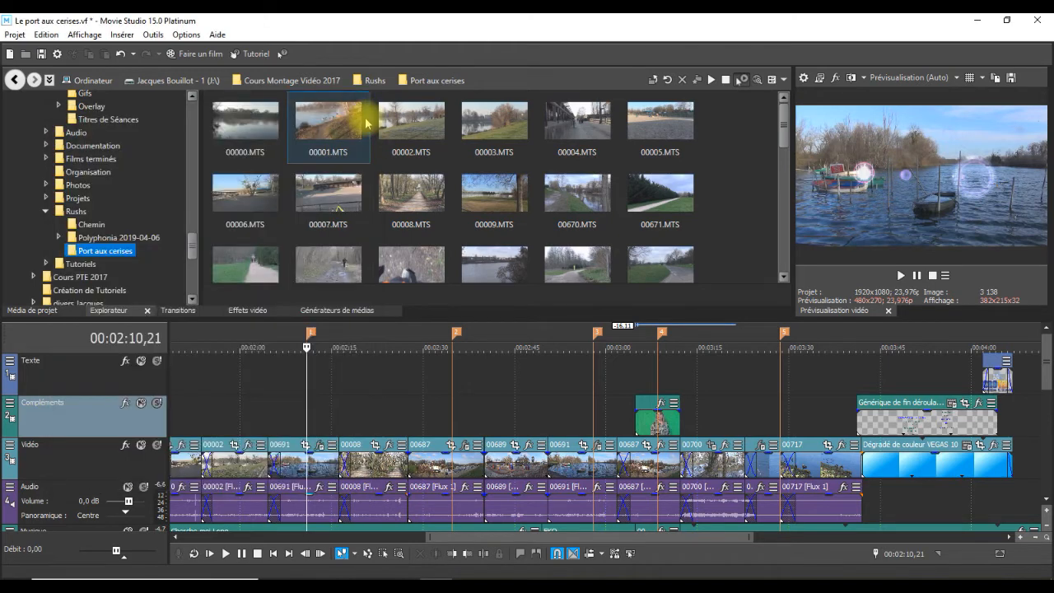
# - Open the Mirror effect of the 00687 clip at marker 2 and move its centre in the preview to about 0,414; 0,419
pyautogui.click(462, 468)
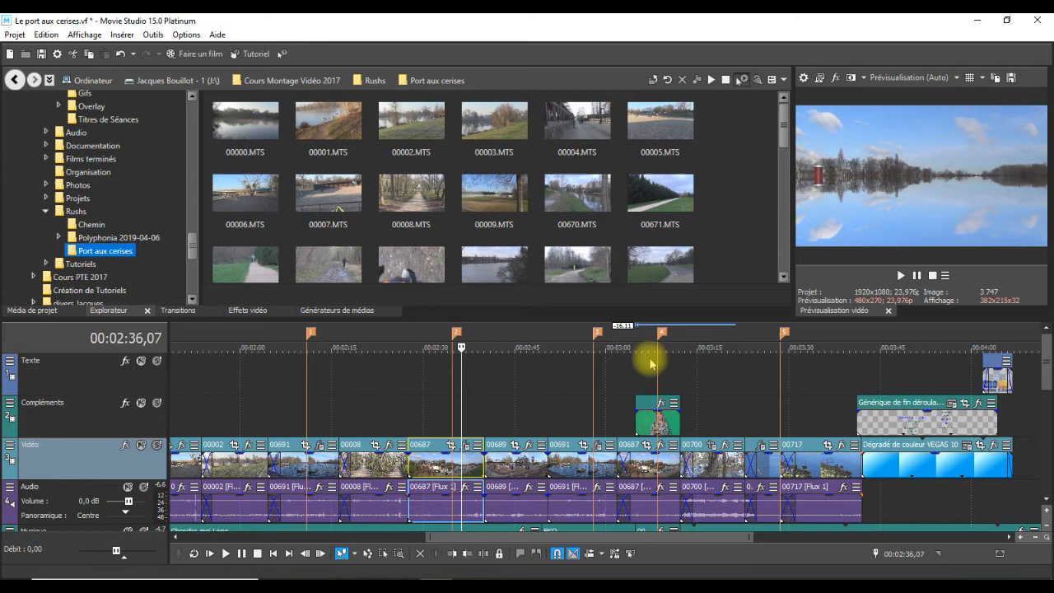
pyautogui.click(467, 447)
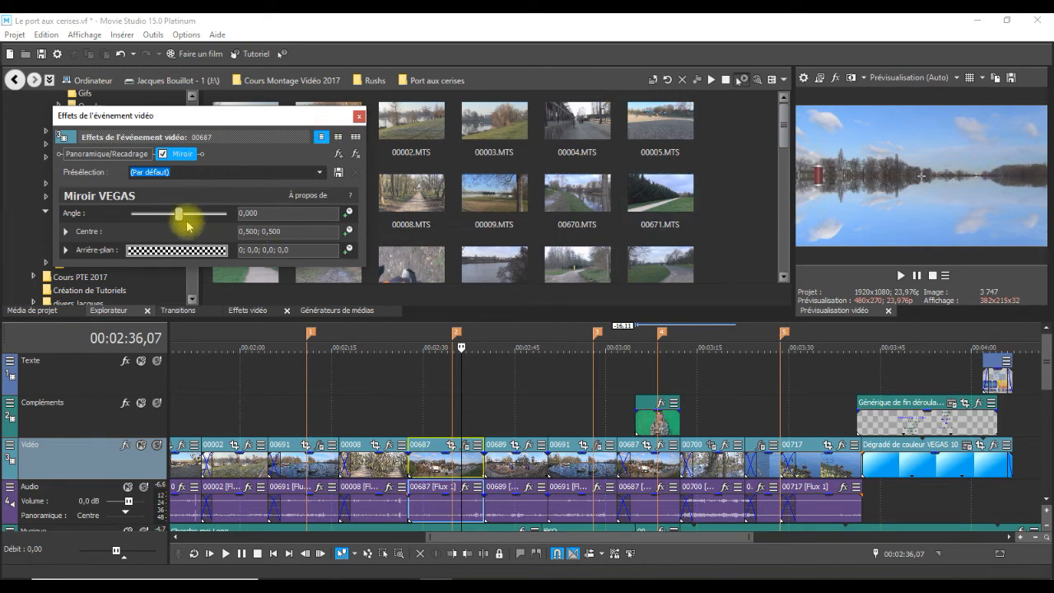
pyautogui.click(921, 178)
pyautogui.moveTo(921, 178)
pyautogui.mouseDown()
pyautogui.moveTo(919, 202)
pyautogui.moveTo(917, 168)
pyautogui.mouseUp()
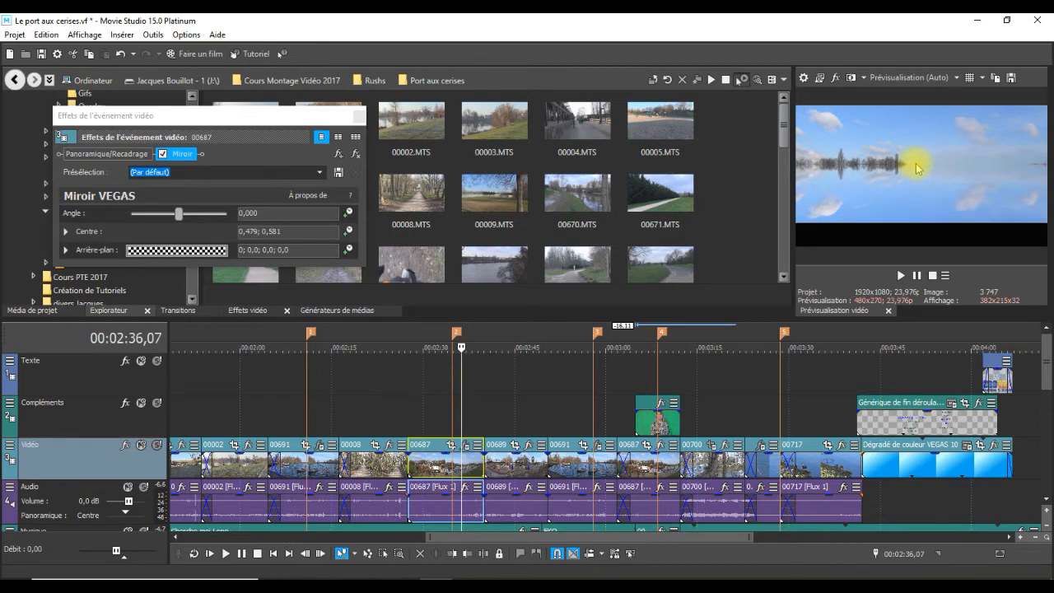
pyautogui.moveTo(917, 168); pyautogui.dragTo(919, 169)
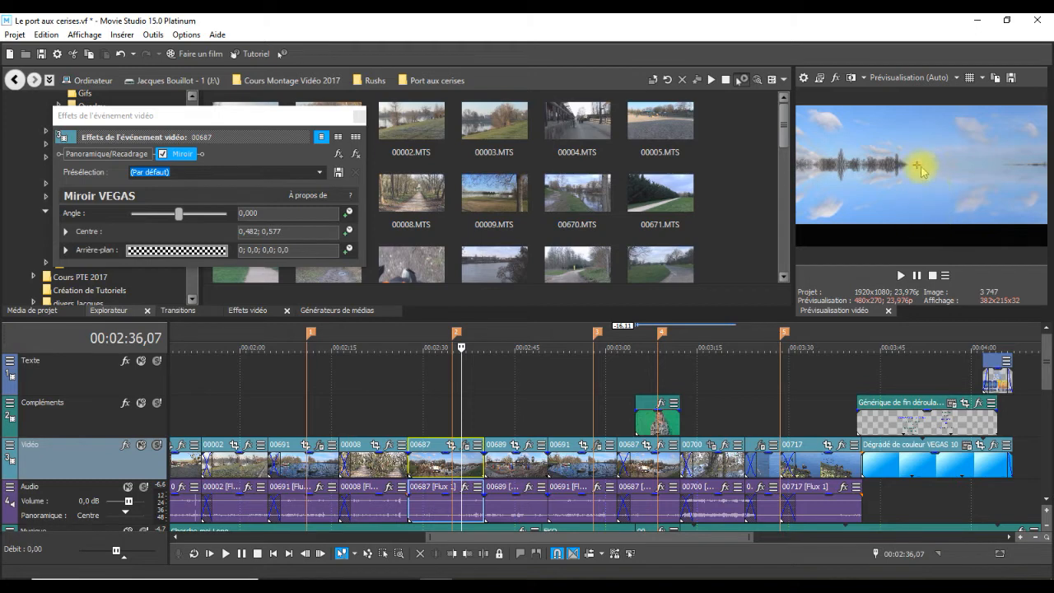
pyautogui.moveTo(918, 169); pyautogui.dragTo(918, 181)
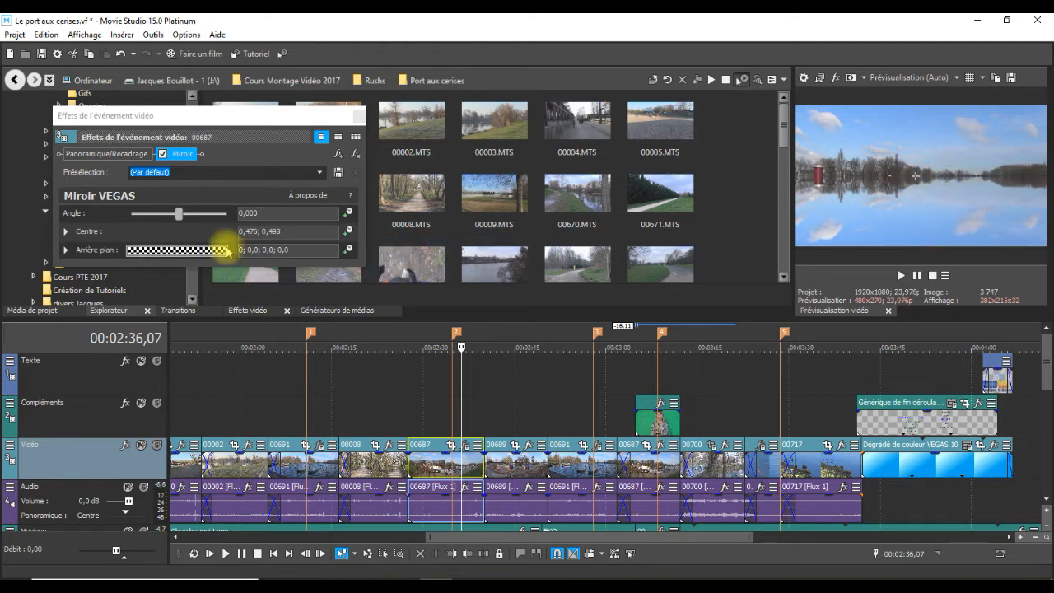
pyautogui.moveTo(918, 175); pyautogui.dragTo(903, 191)
pyautogui.click(918, 177)
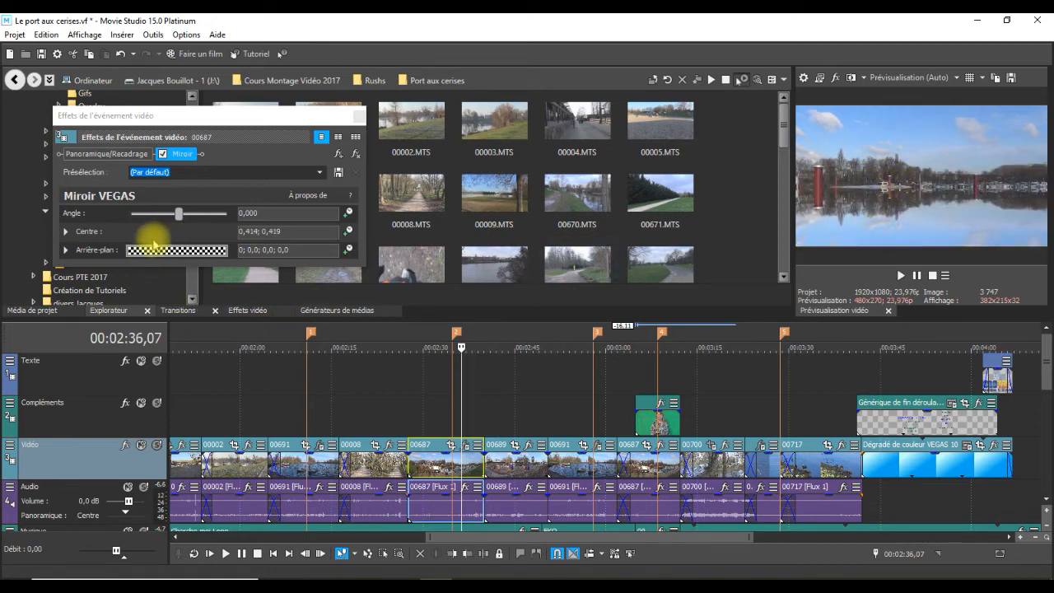
# - Expand the Mirror effect's centre control, move the centre to about 1,000; 0,359 and set the angle to about -1,224
pyautogui.click(65, 232)
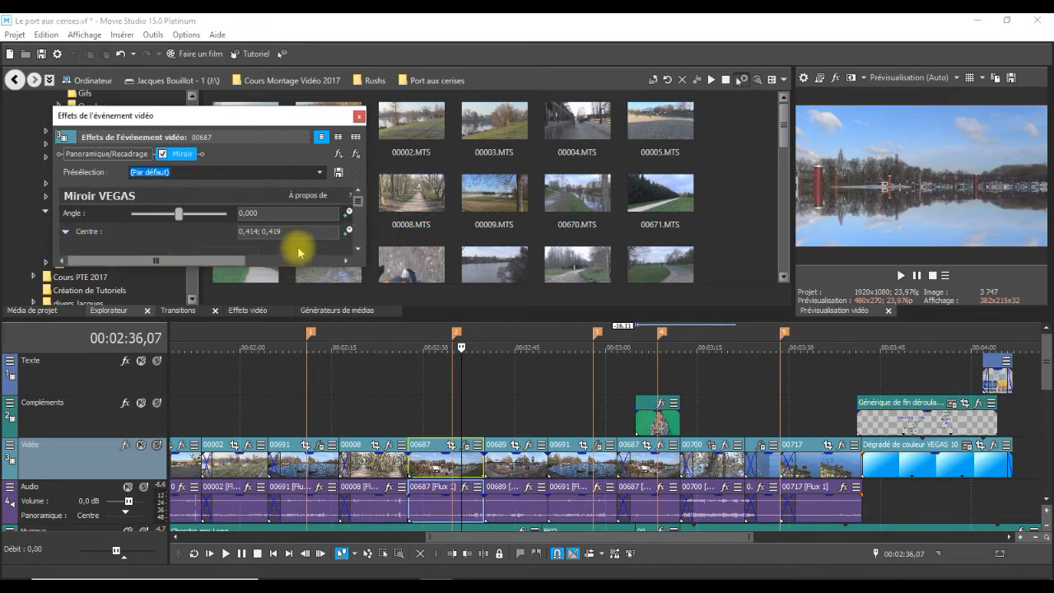
pyautogui.moveTo(299, 268); pyautogui.dragTo(297, 382)
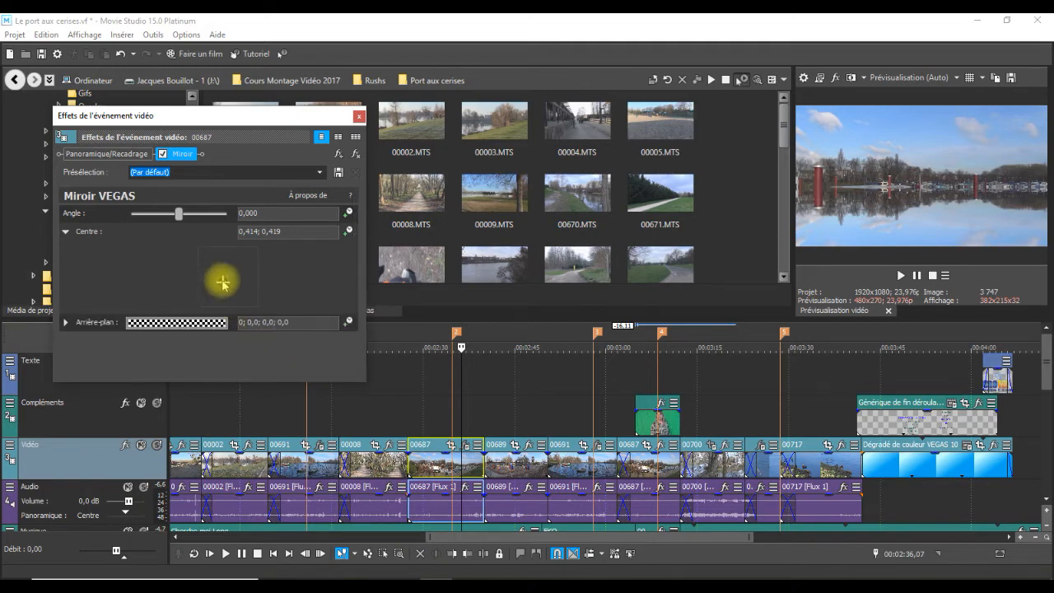
pyautogui.moveTo(224, 284); pyautogui.dragTo(258, 288)
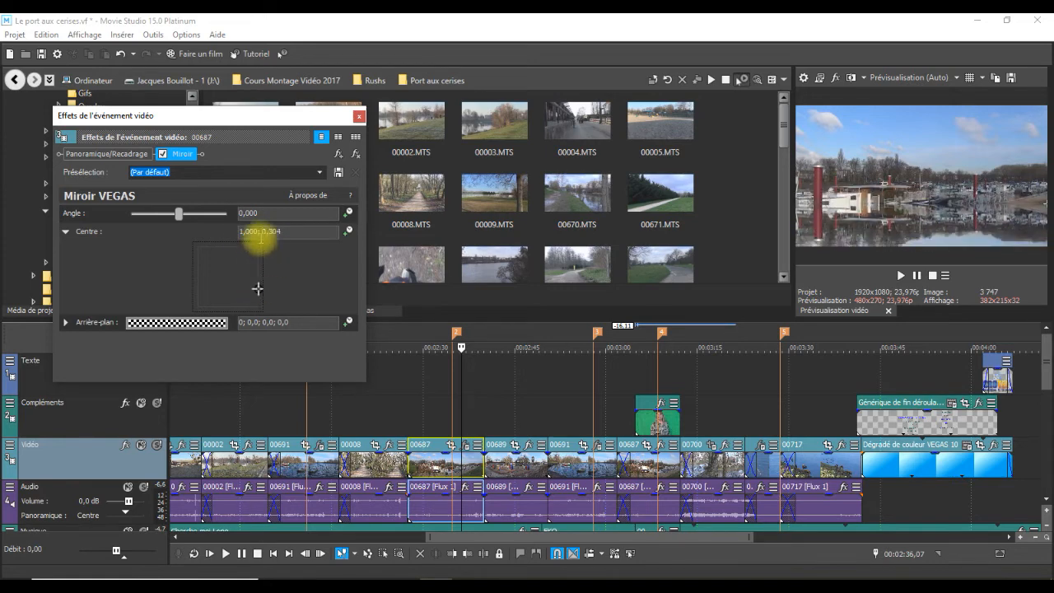
pyautogui.moveTo(180, 216)
pyautogui.mouseDown()
pyautogui.moveTo(188, 204)
pyautogui.moveTo(169, 209)
pyautogui.moveTo(182, 228)
pyautogui.mouseUp()
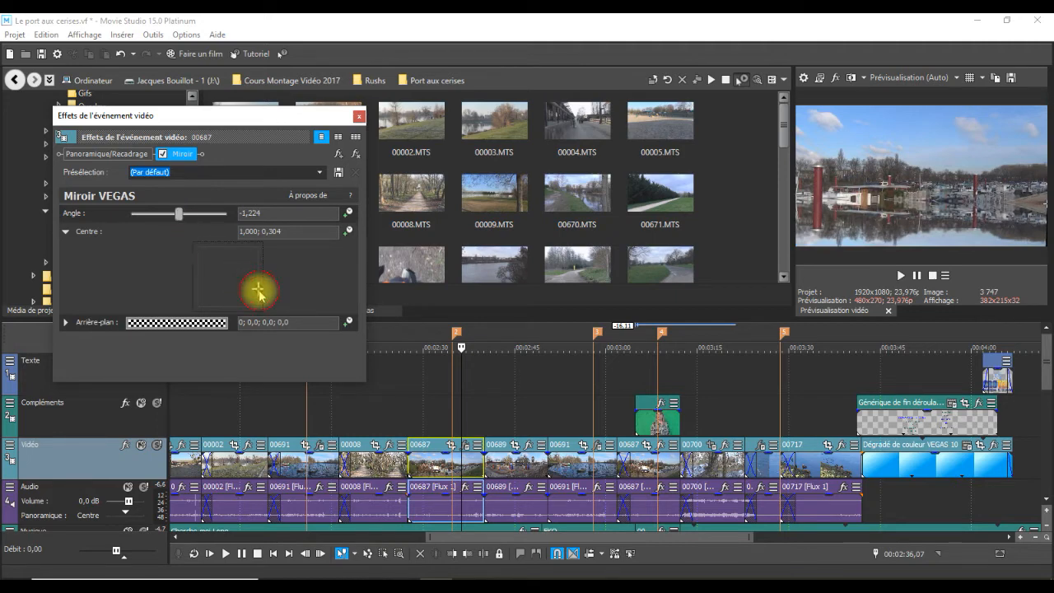
pyautogui.moveTo(258, 290); pyautogui.dragTo(259, 287)
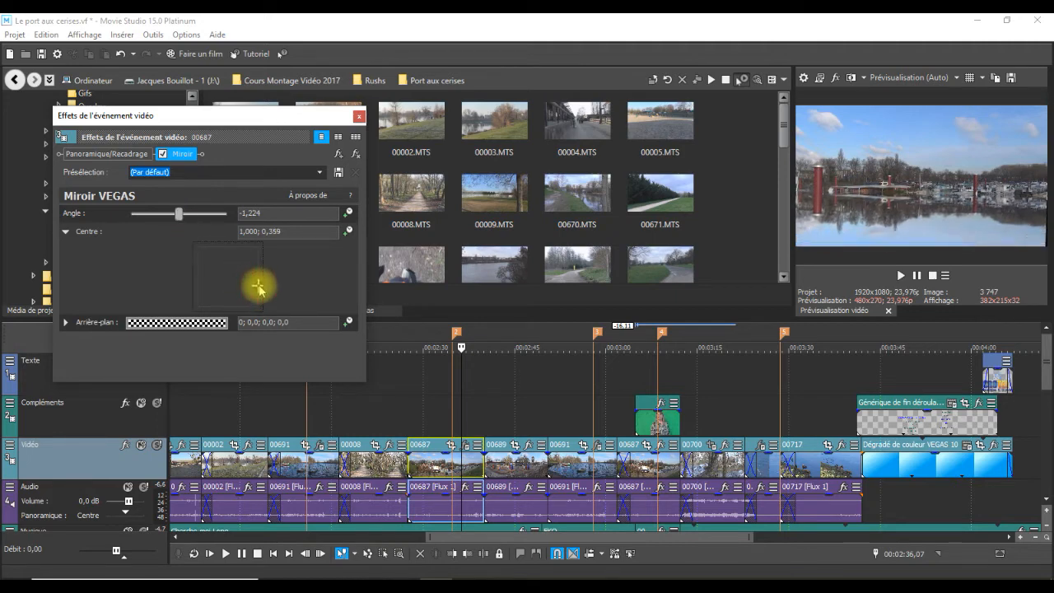
# - Try the Mirror presets "Réfléchi à gauche" and "Refléter sur le coin supérieur droit" on the 00687 clip
pyautogui.click(319, 173)
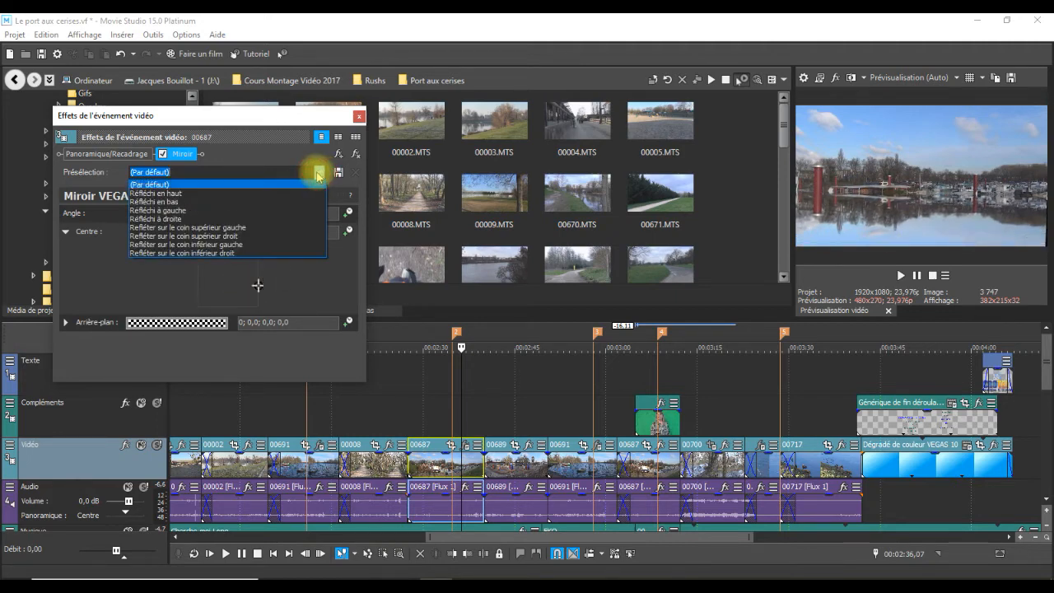
pyautogui.click(183, 211)
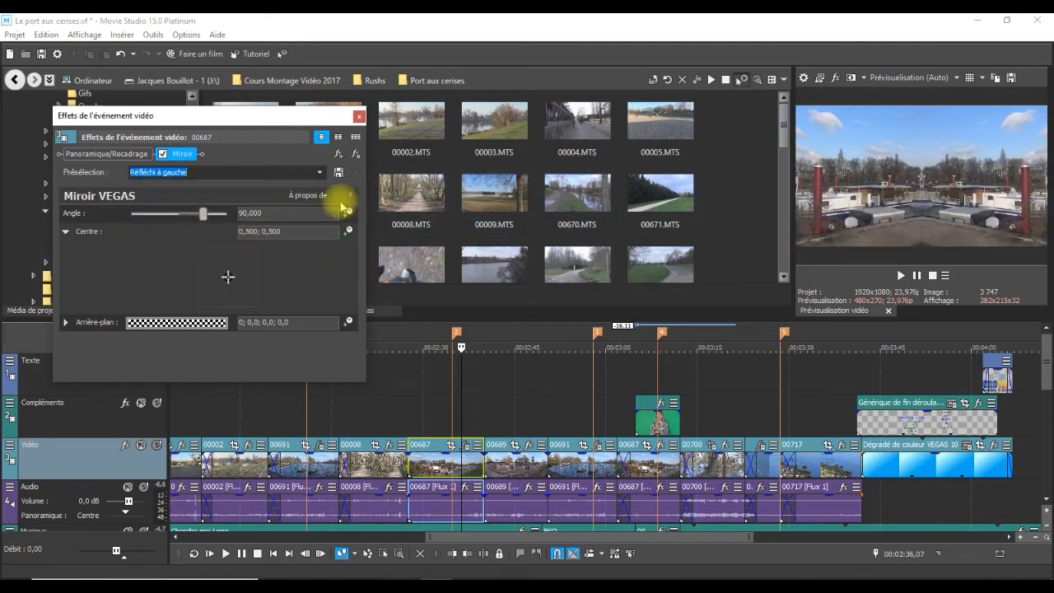
pyautogui.click(325, 175)
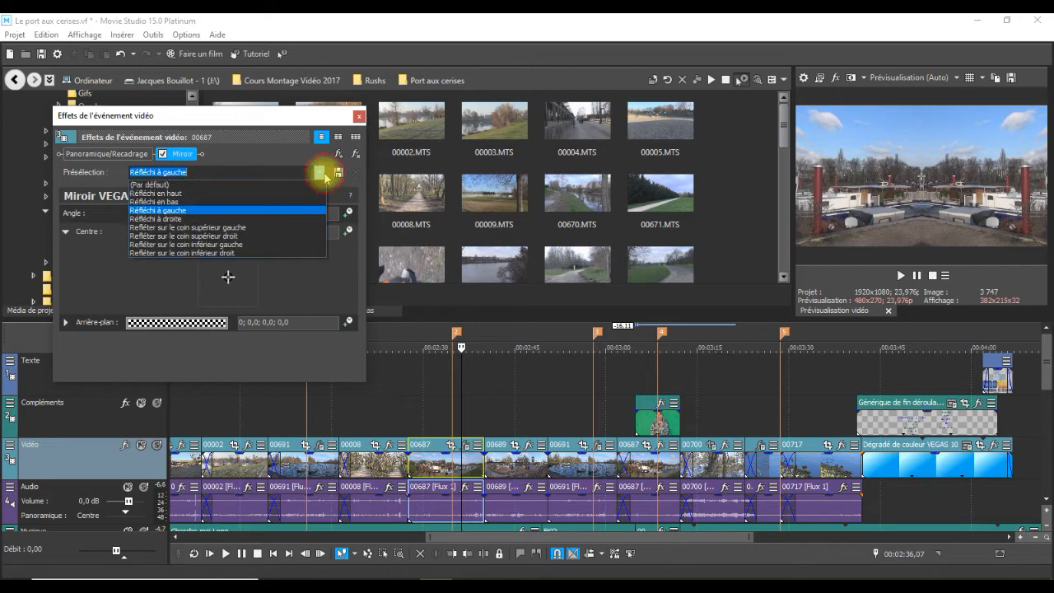
pyautogui.click(243, 236)
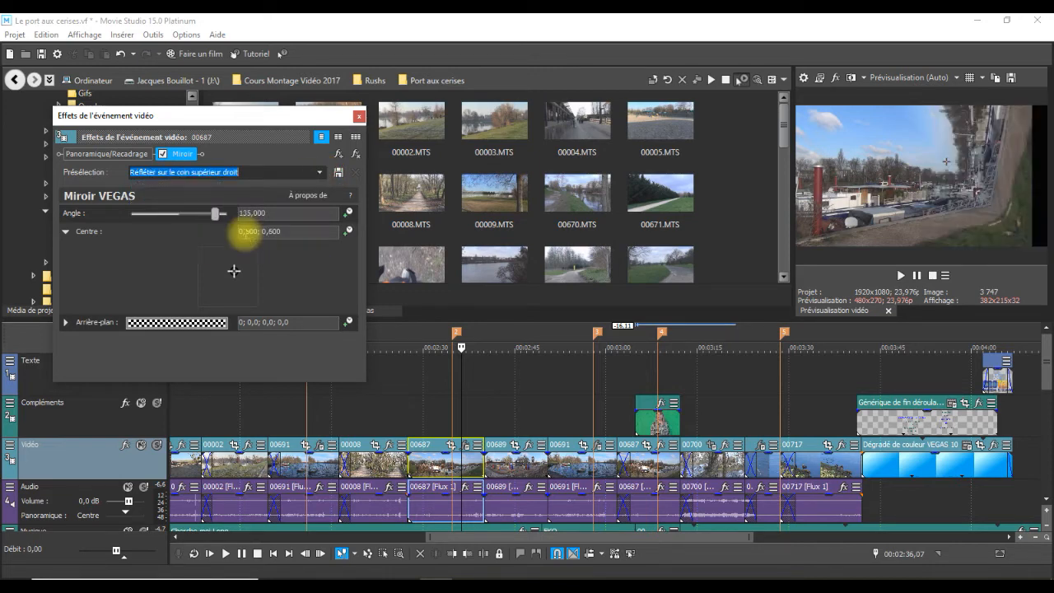
# - Remove the Mirror effect from the 00687 clip at marker 2 and close its effect settings
pyautogui.click(355, 137)
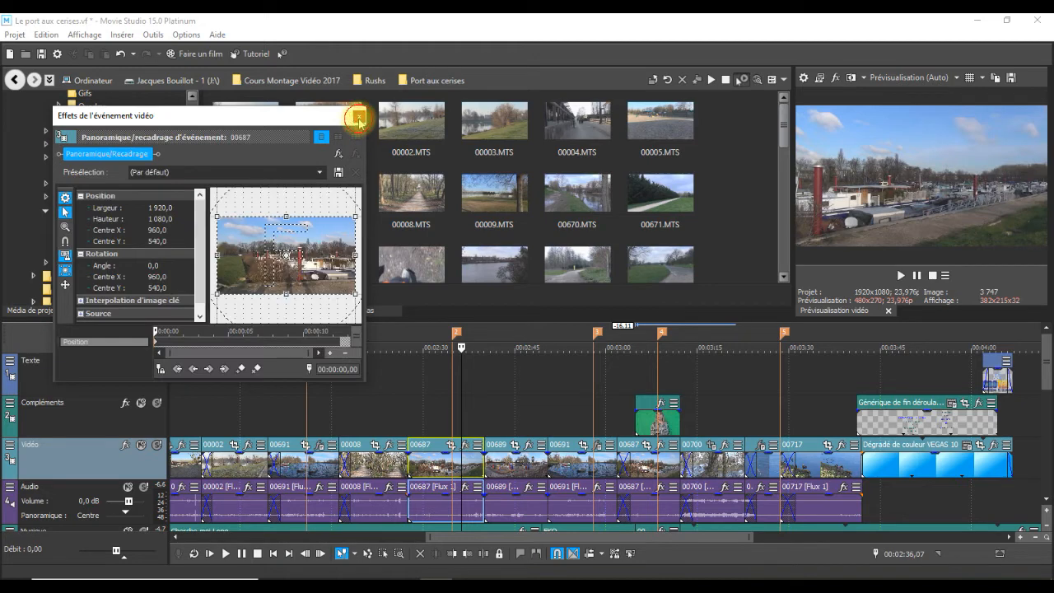
pyautogui.click(359, 117)
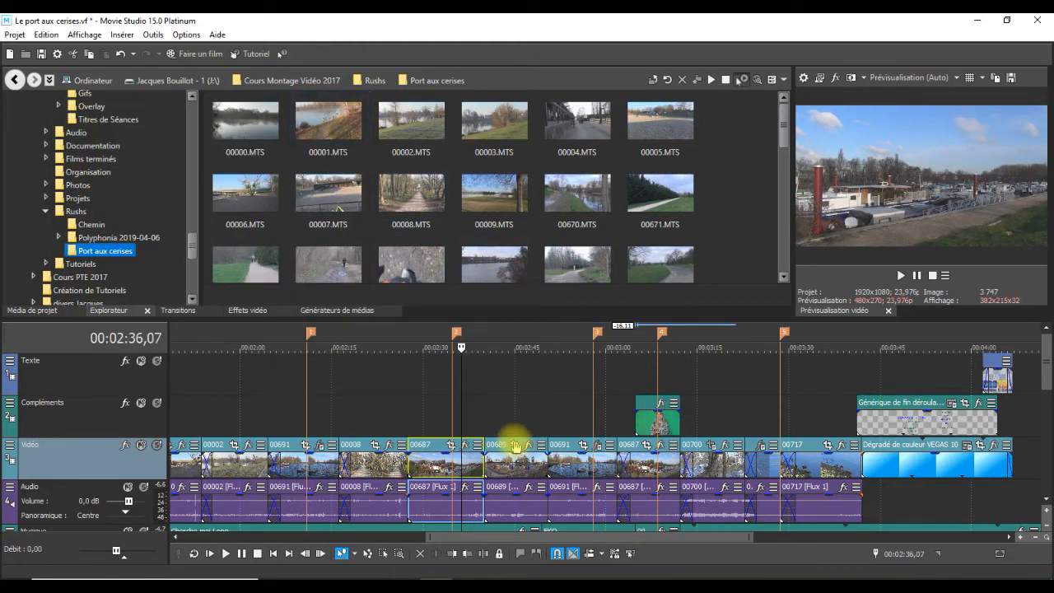
# - In the colour curves effect of the 00691 clip at marker 3, bend the RVB curve upward in the shadows and downward in the highlights
pyautogui.click(599, 368)
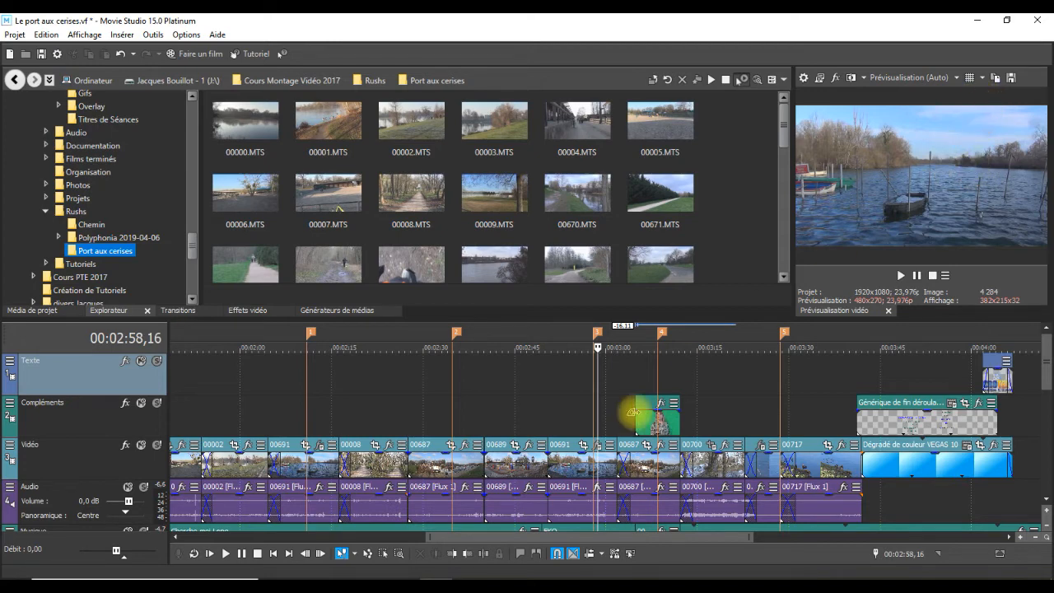
pyautogui.click(599, 444)
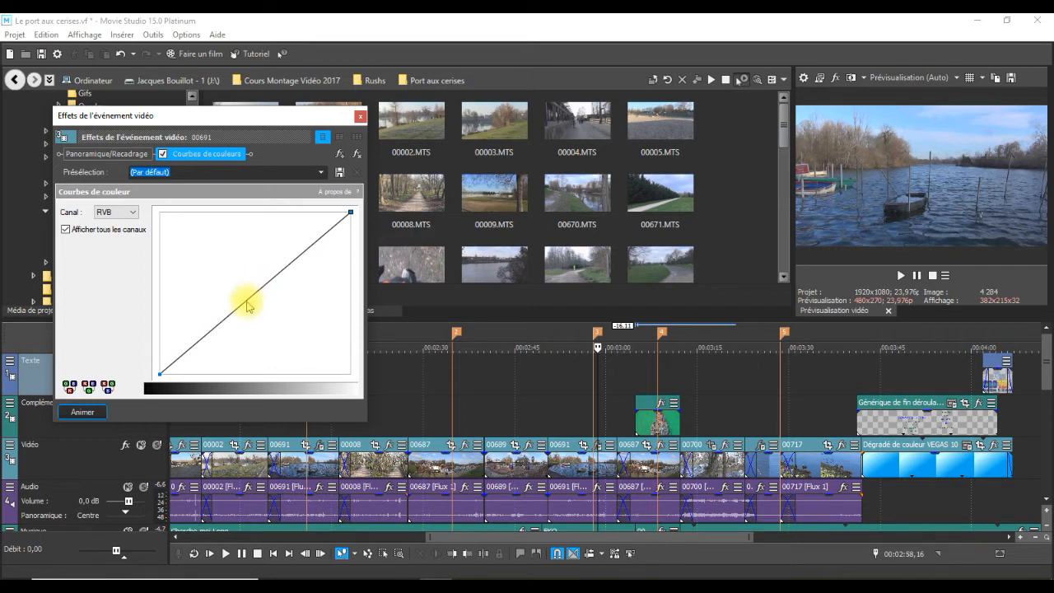
pyautogui.click(247, 303)
pyautogui.moveTo(247, 302); pyautogui.dragTo(204, 297)
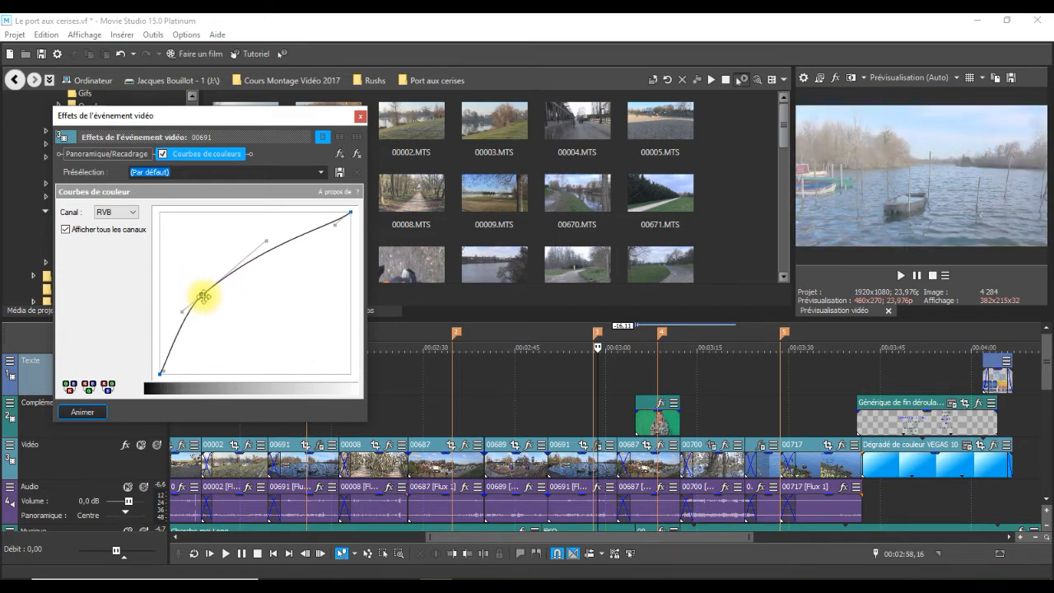
pyautogui.moveTo(204, 297); pyautogui.dragTo(214, 294)
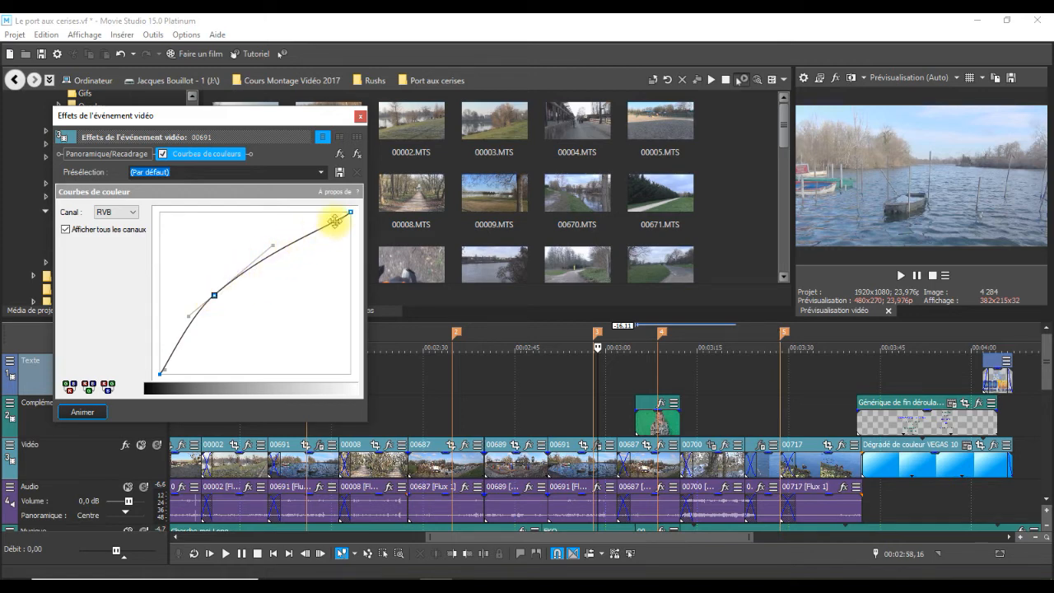
pyautogui.moveTo(333, 222); pyautogui.dragTo(325, 289)
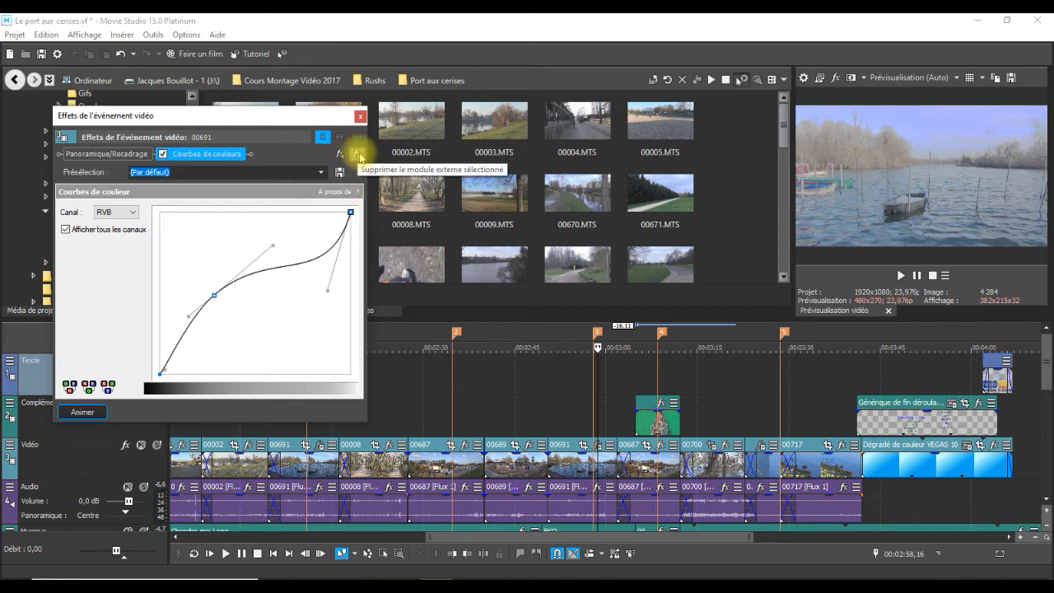
# - Remove the colour curves effect from the 00691 clip at marker 3 and close its effect settings
pyautogui.click(360, 154)
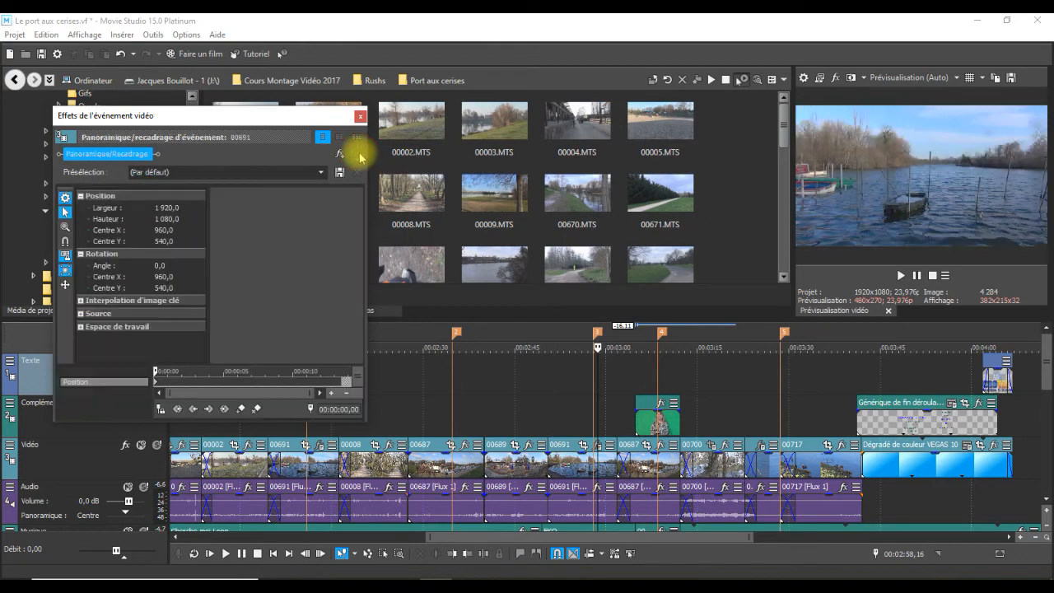
pyautogui.click(360, 116)
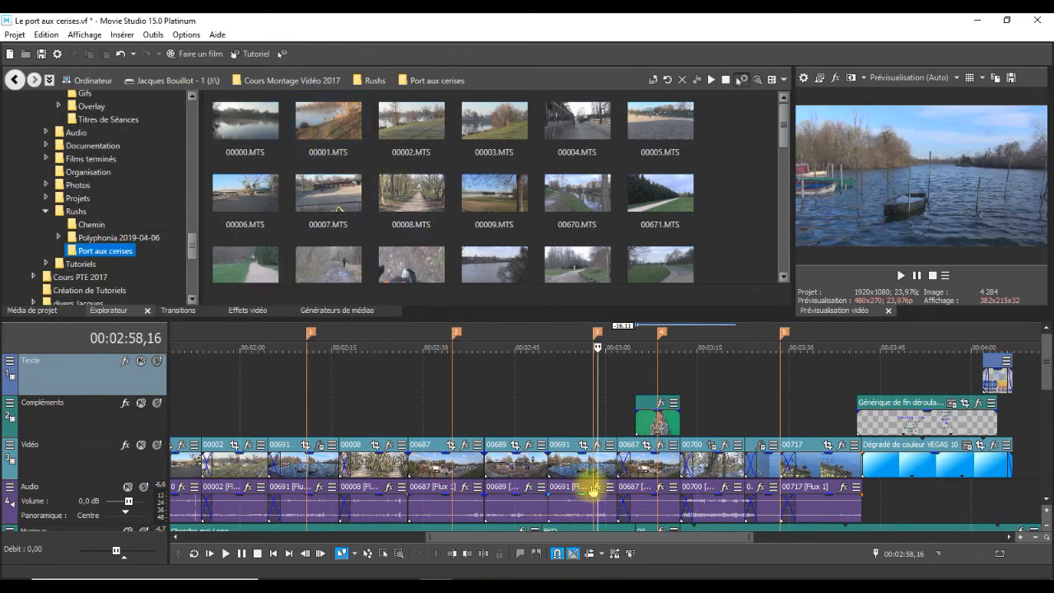
# - Add the "Balance des blancs VEGAS" white balance effect to the 00691 clip at marker 3
pyautogui.click(599, 445)
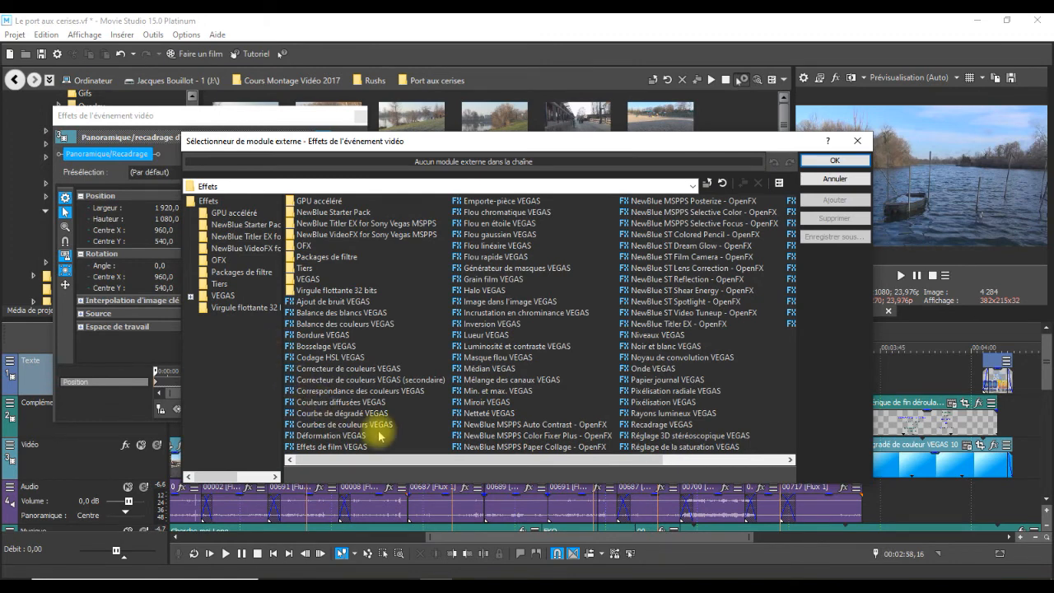
pyautogui.click(356, 313)
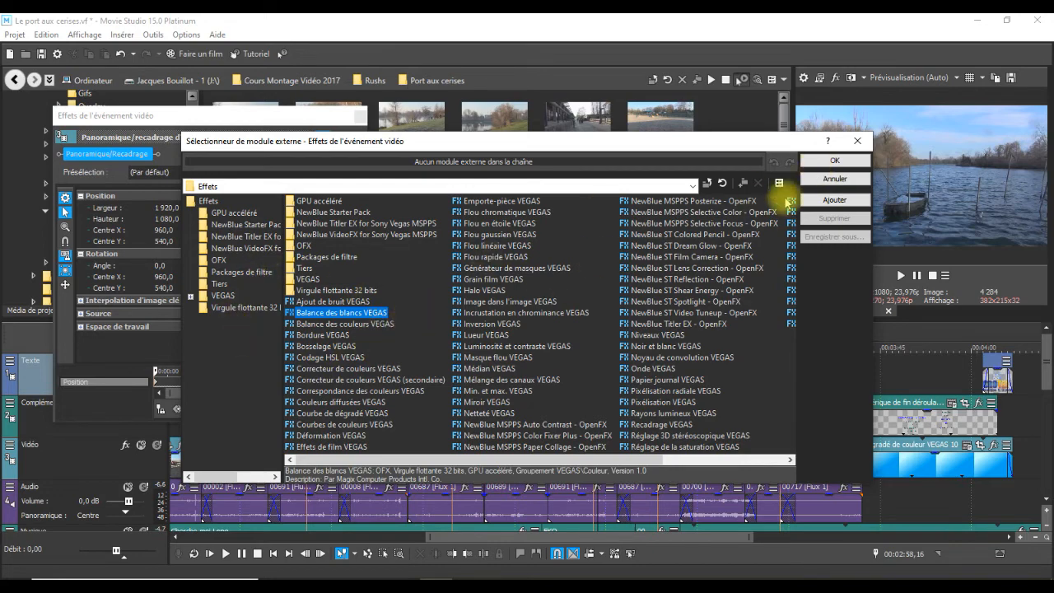
pyautogui.click(837, 163)
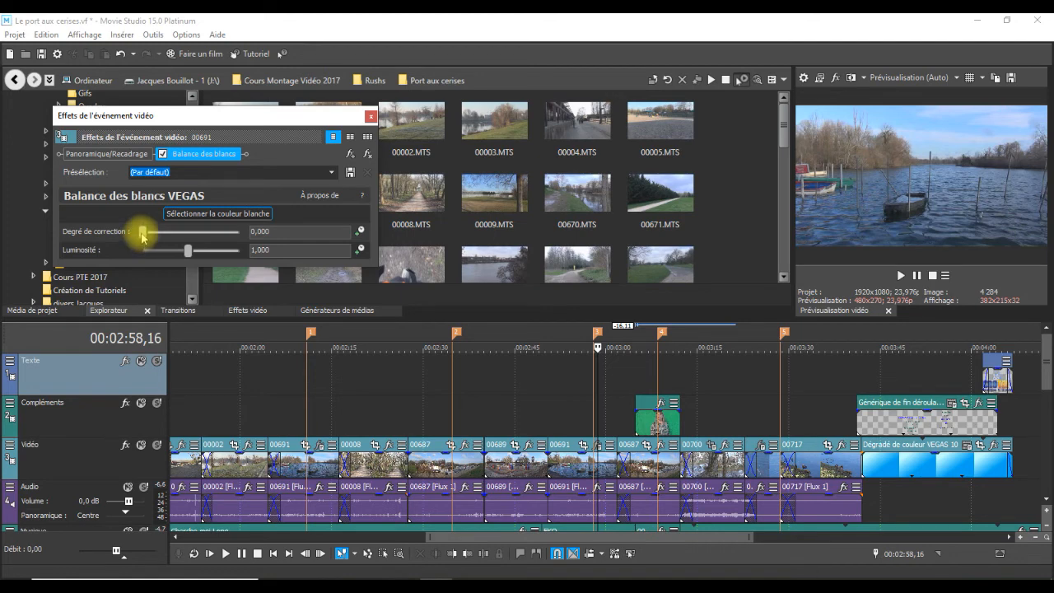
# - Set the white balance effect of the 00691 clip at marker 3 to a correction degree of 0,340 and a luminosity of 1,186
pyautogui.moveTo(142, 235); pyautogui.dragTo(201, 257)
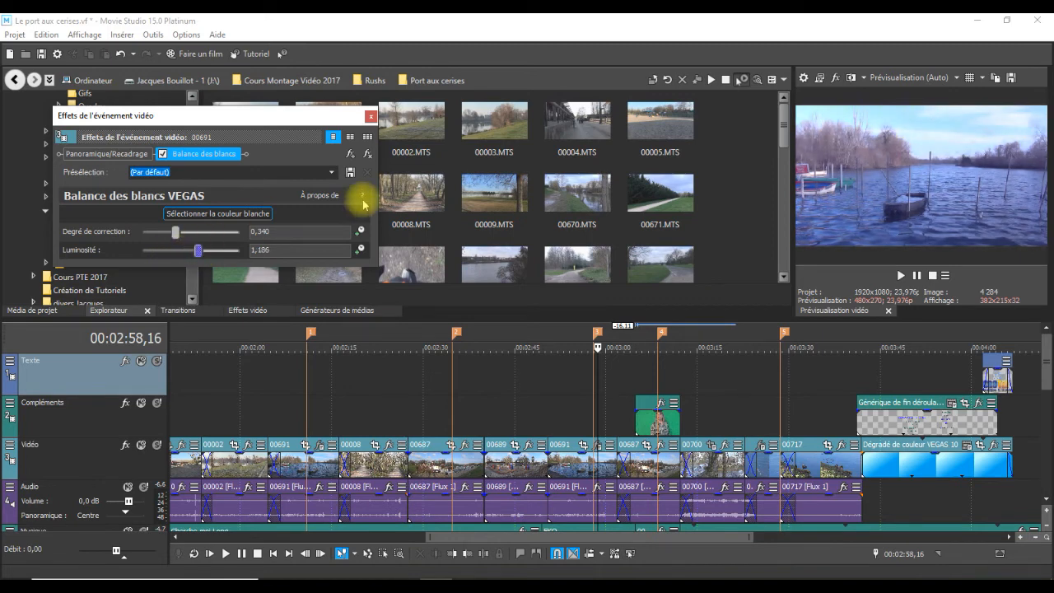
pyautogui.click(331, 172)
pyautogui.click(331, 172)
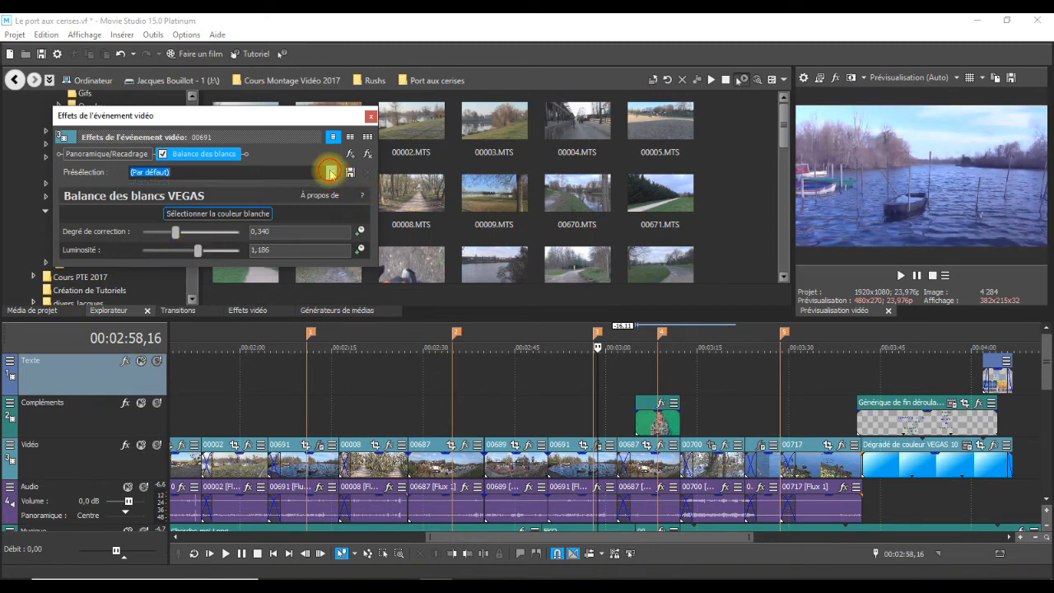
# - Sample white reference colours from the preview image for the 00691 clip's white balance, and raise the correction degree to 0,554
pyautogui.click(239, 213)
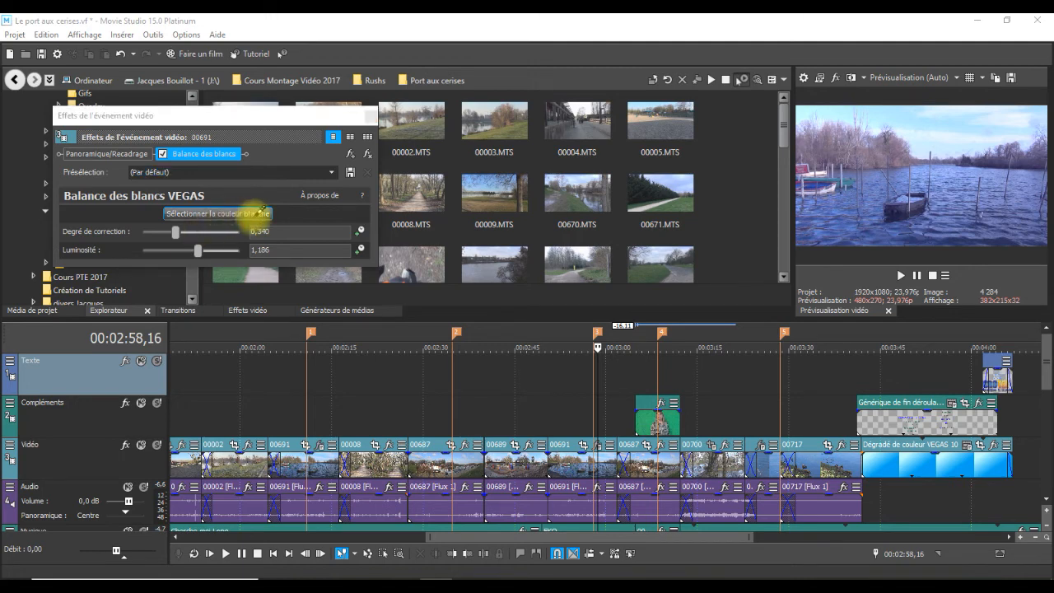
pyautogui.click(921, 124)
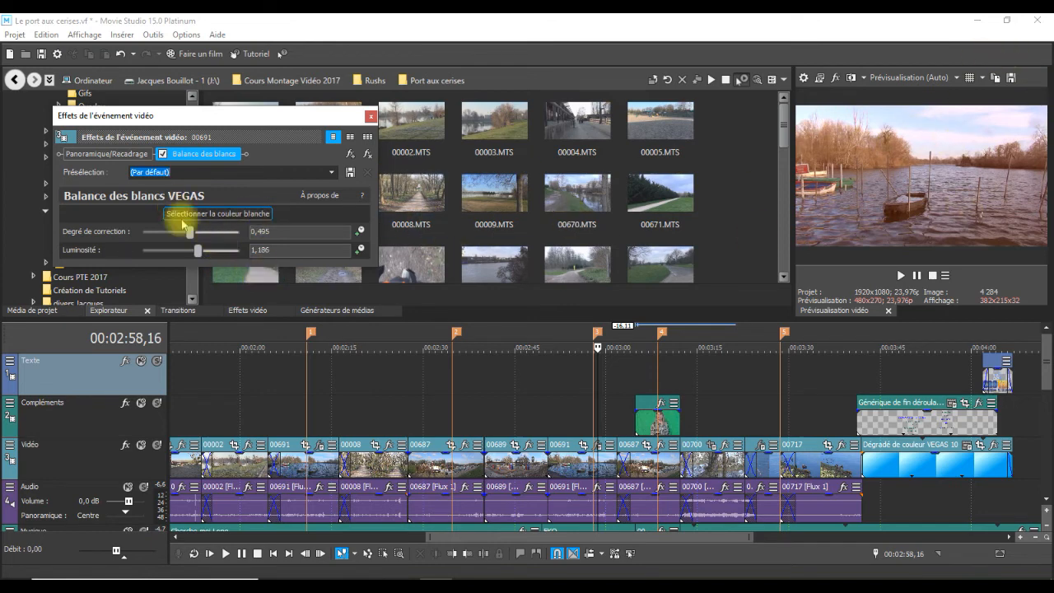
pyautogui.click(220, 213)
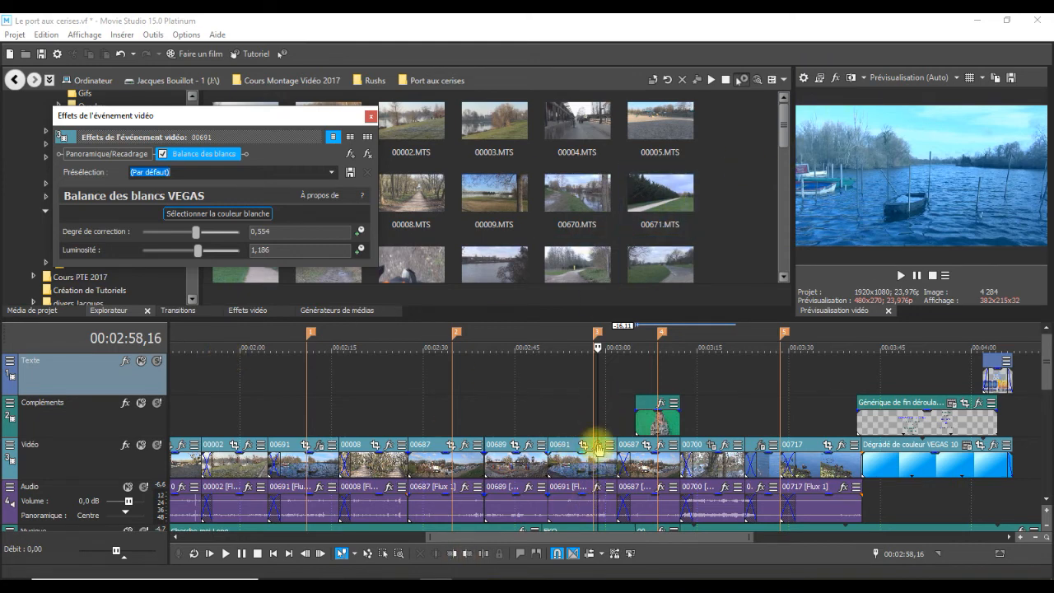
# - Remove the white balance effect from the 00691 clip at marker 3 and close its effect settings
pyautogui.click(599, 445)
pyautogui.click(369, 156)
pyautogui.click(371, 117)
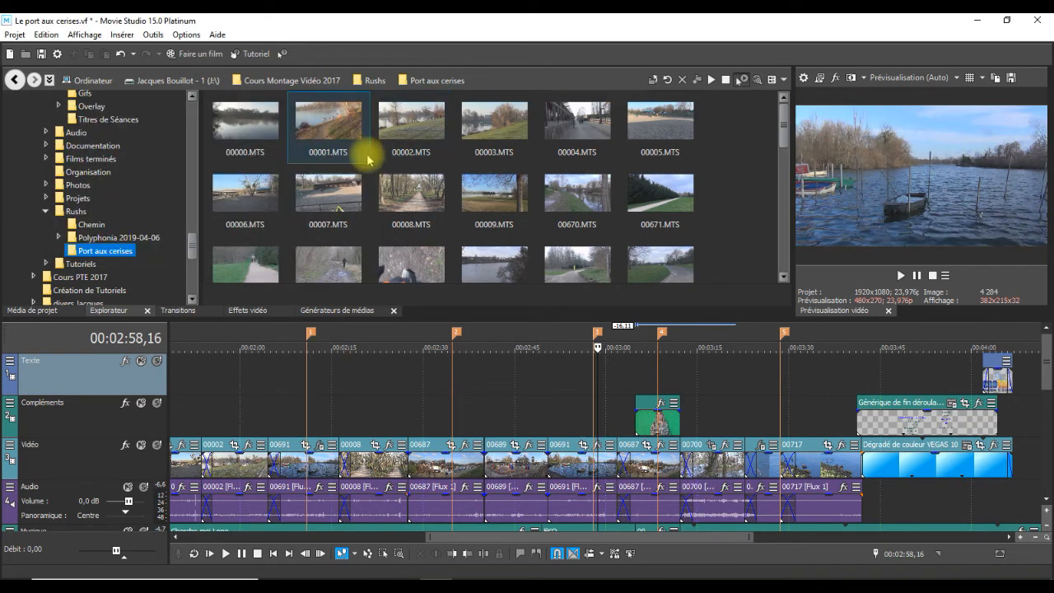
# - Add the "Incrustation en chrominance VEGAS" chroma key effect to the green-screen clip on the Compléments track at marker 4
pyautogui.click(666, 377)
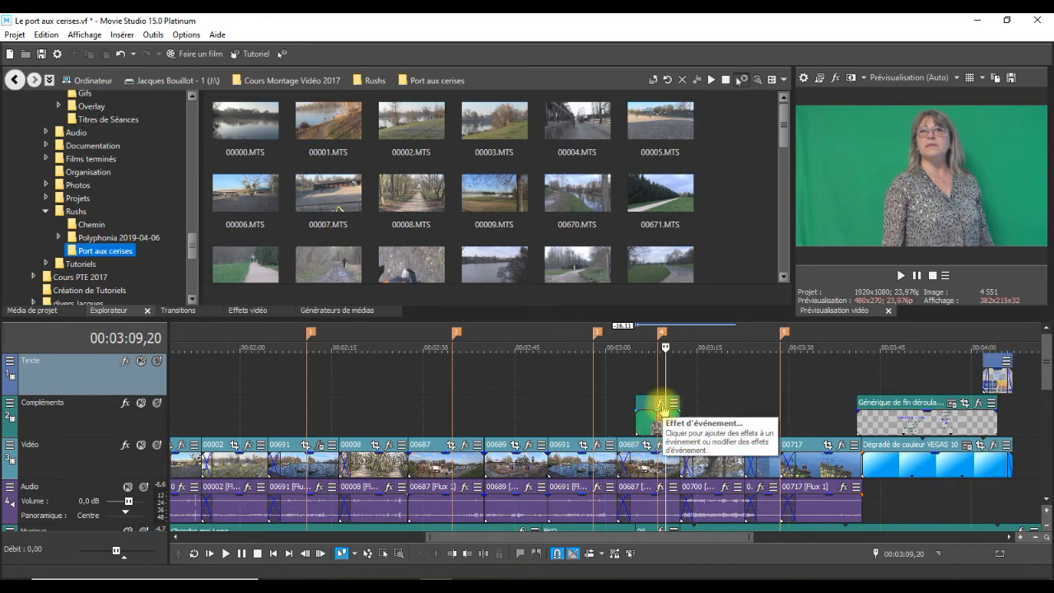
pyautogui.click(661, 404)
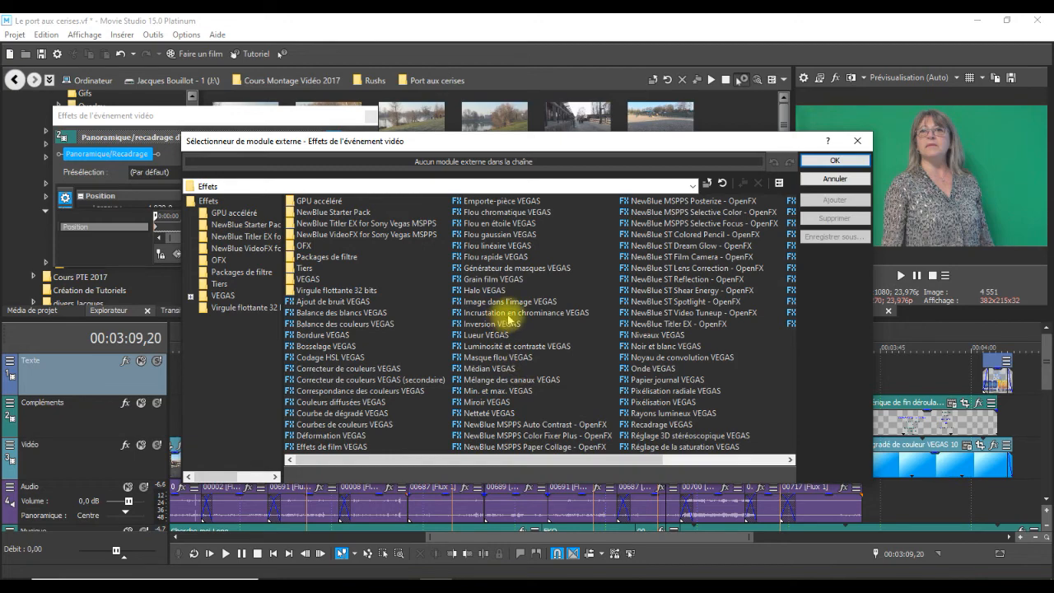
pyautogui.click(510, 313)
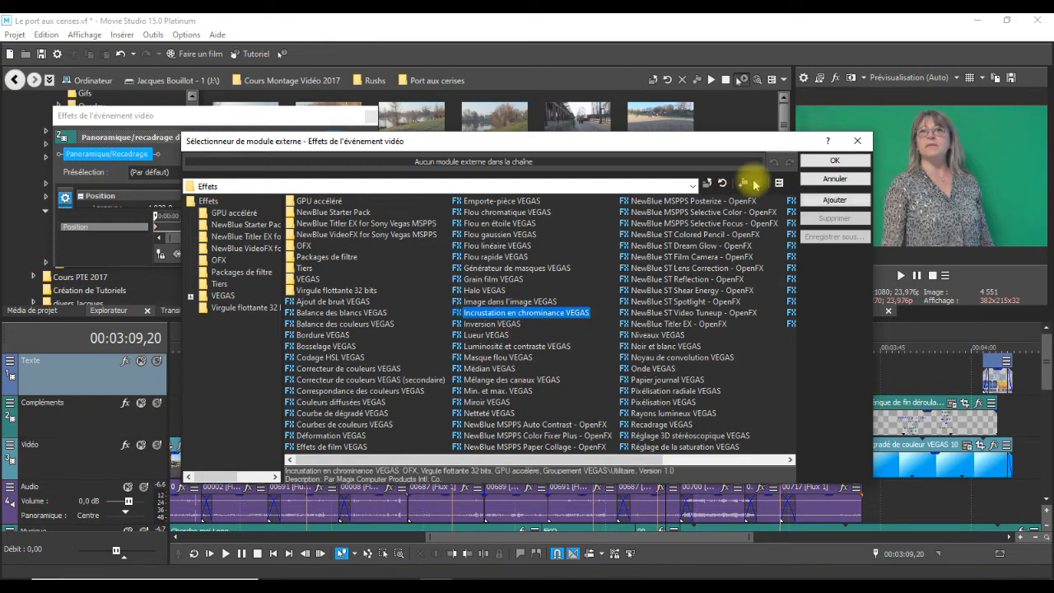
pyautogui.click(853, 163)
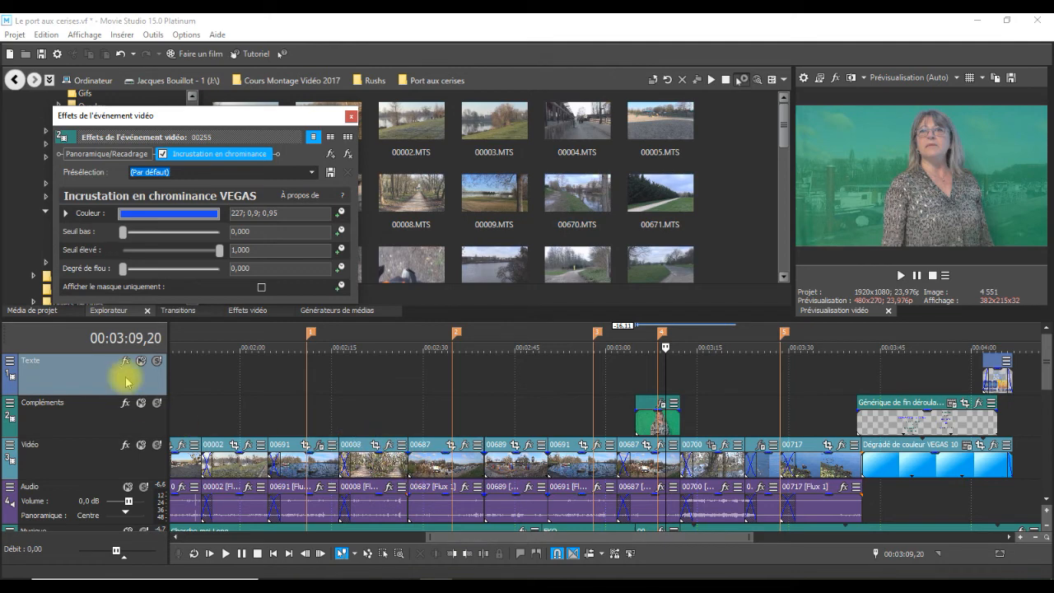
# - Sample the green backdrop as the chroma key colour of the 00255 clip and adjust it to HSV 122; 0,65; 0,84
pyautogui.click(203, 219)
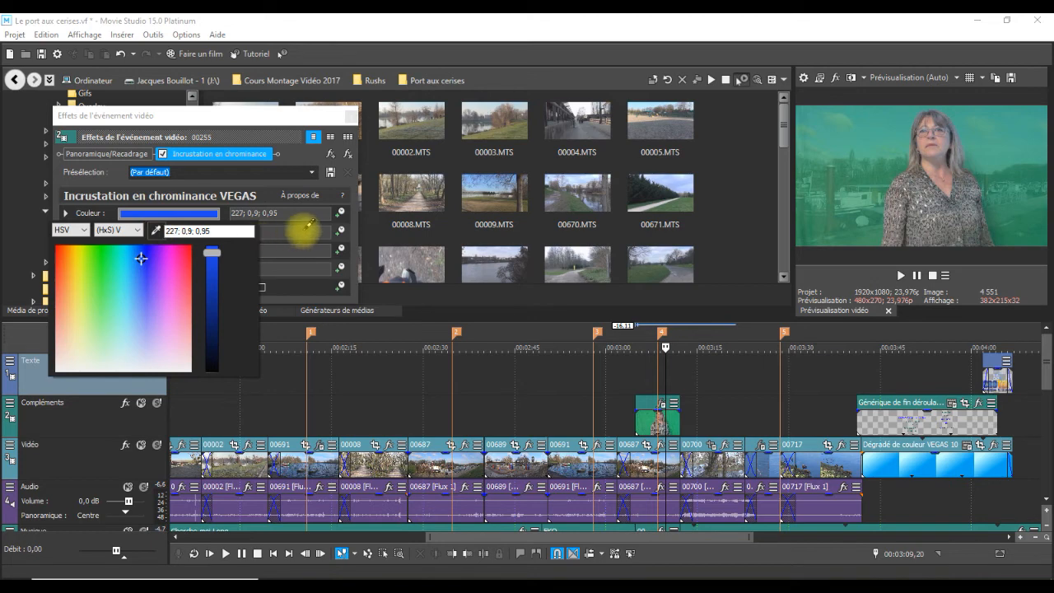
pyautogui.click(866, 125)
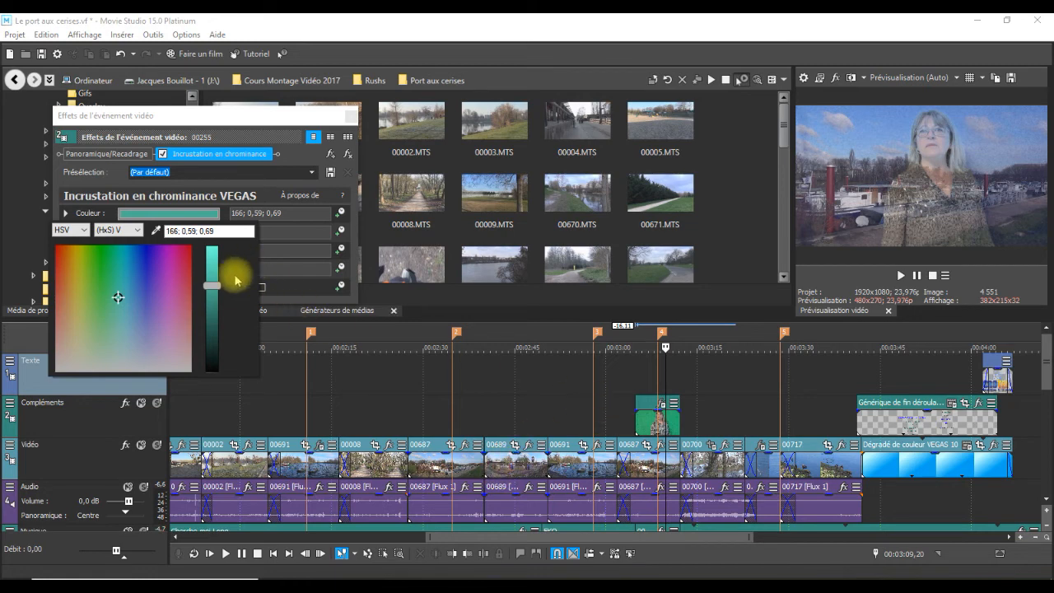
pyautogui.moveTo(213, 286); pyautogui.dragTo(229, 240)
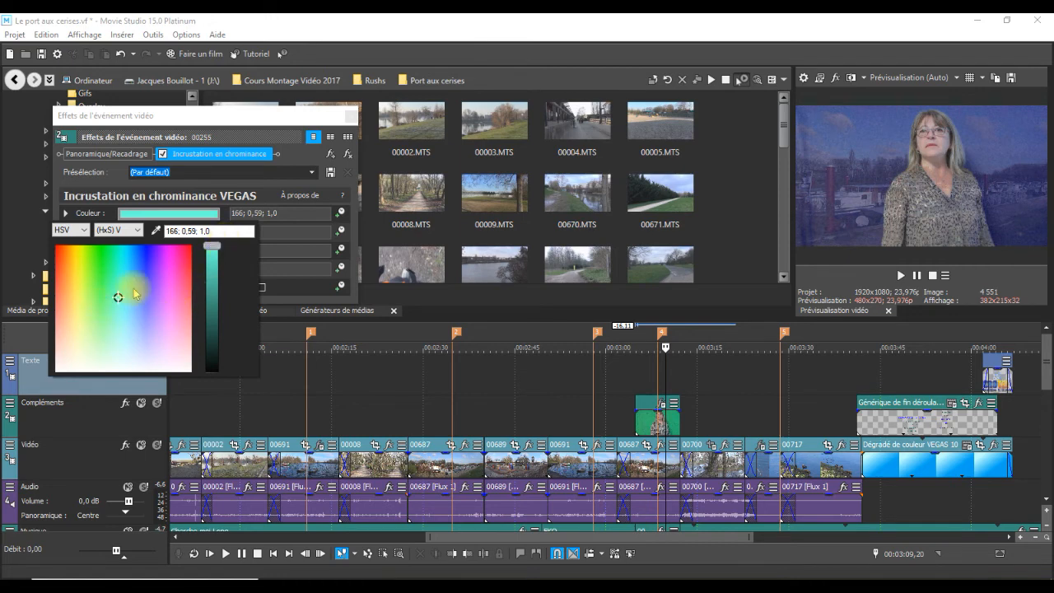
pyautogui.moveTo(119, 302); pyautogui.dragTo(113, 294)
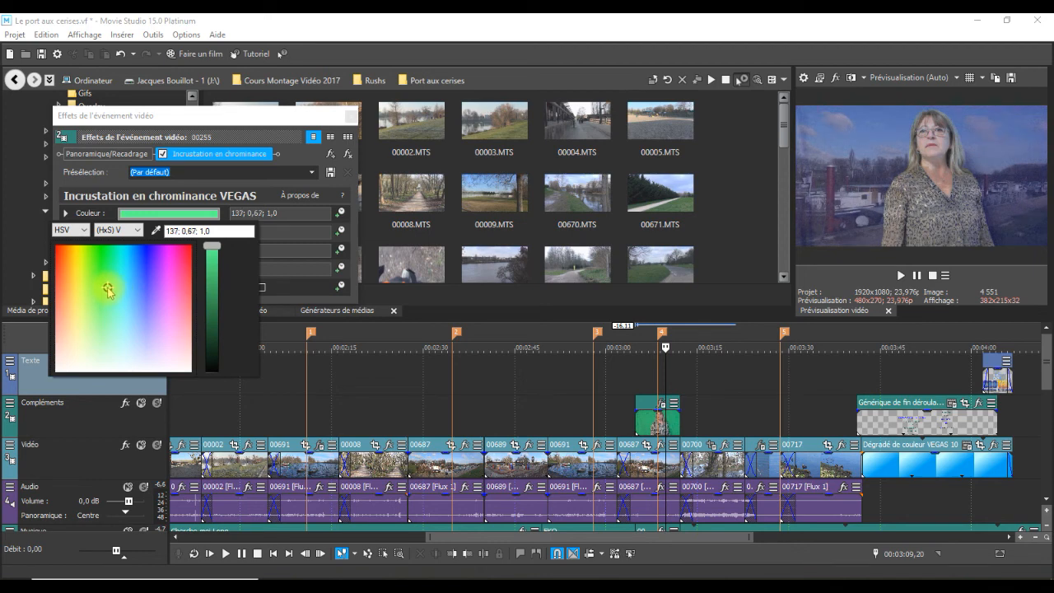
pyautogui.moveTo(105, 287); pyautogui.dragTo(102, 282)
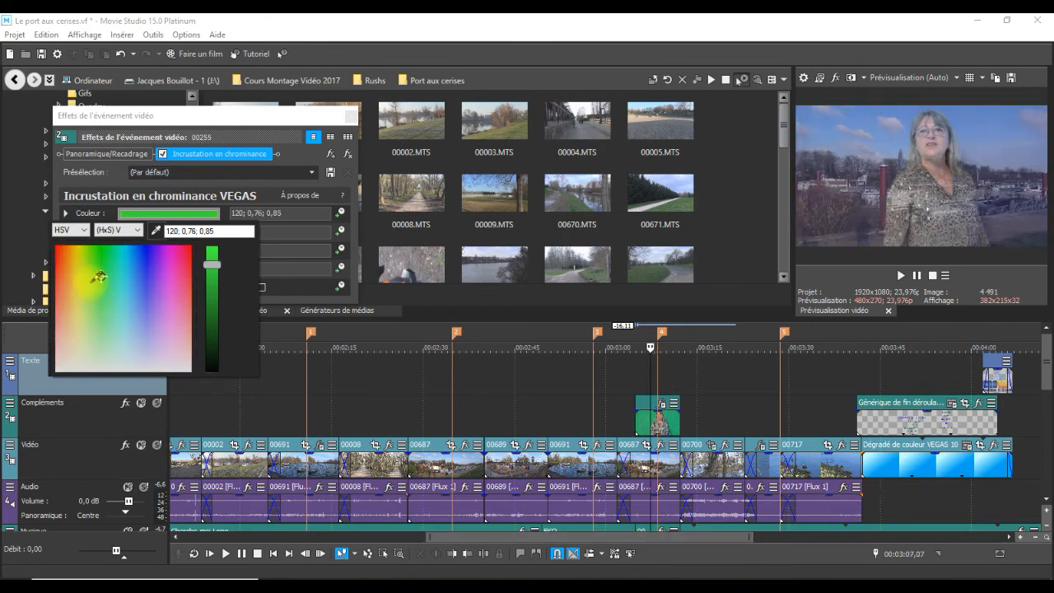
pyautogui.click(102, 276)
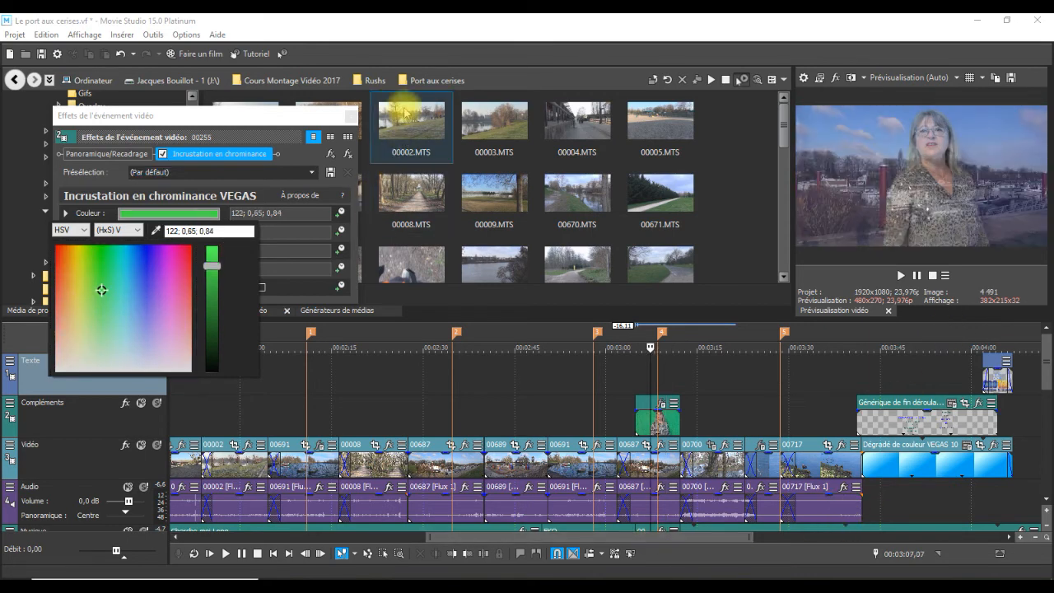
pyautogui.click(351, 120)
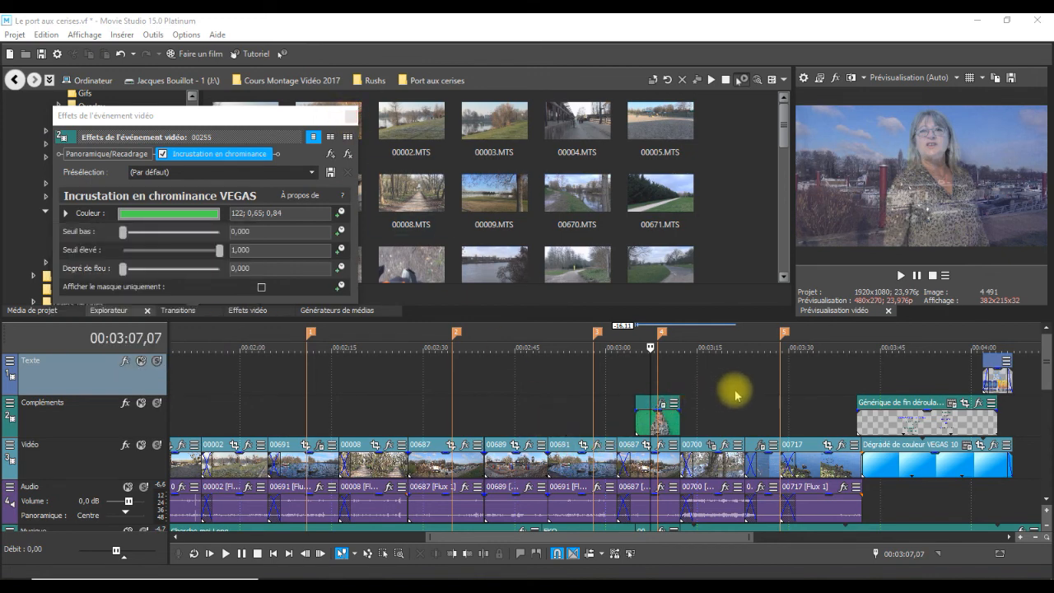
# - Lower the mix degree of the "Noir et blanc" effect on the 00715 clip near marker 5 to 0,000 and close its effect settings
pyautogui.click(781, 384)
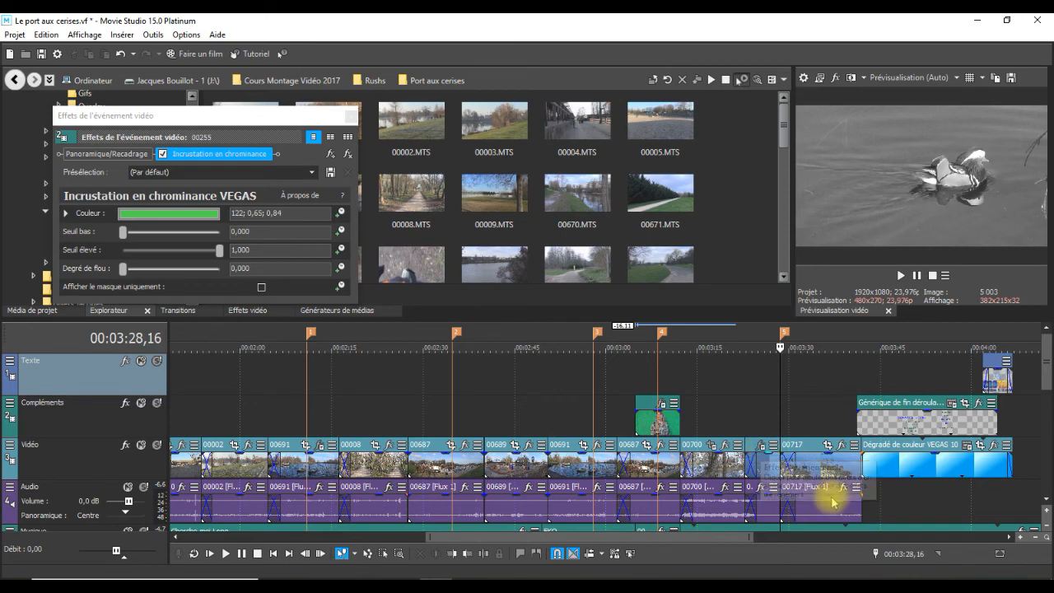
pyautogui.click(759, 448)
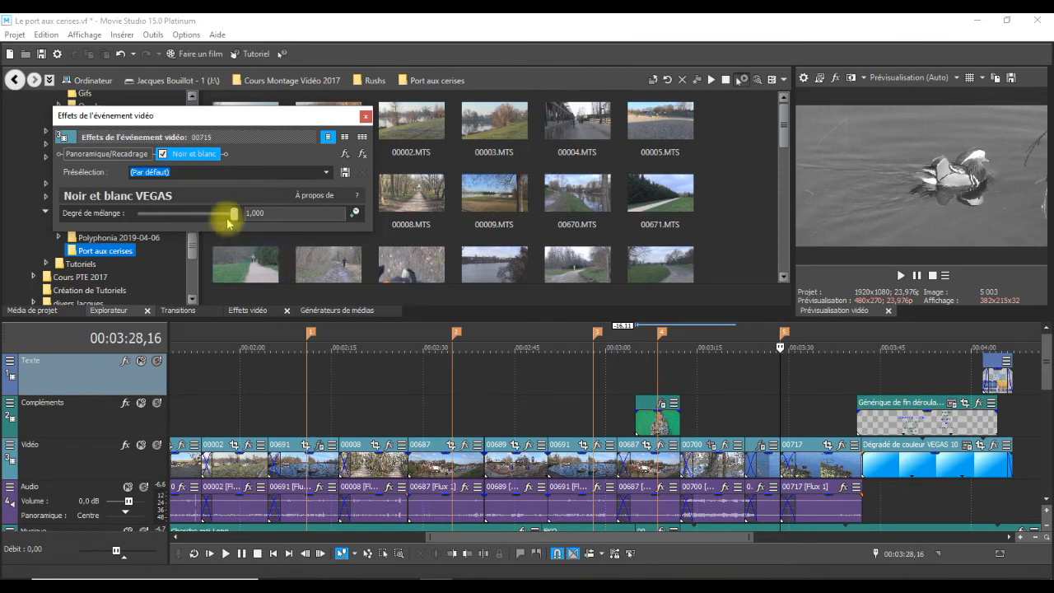
pyautogui.moveTo(235, 215)
pyautogui.mouseDown()
pyautogui.moveTo(196, 217)
pyautogui.moveTo(219, 217)
pyautogui.mouseUp()
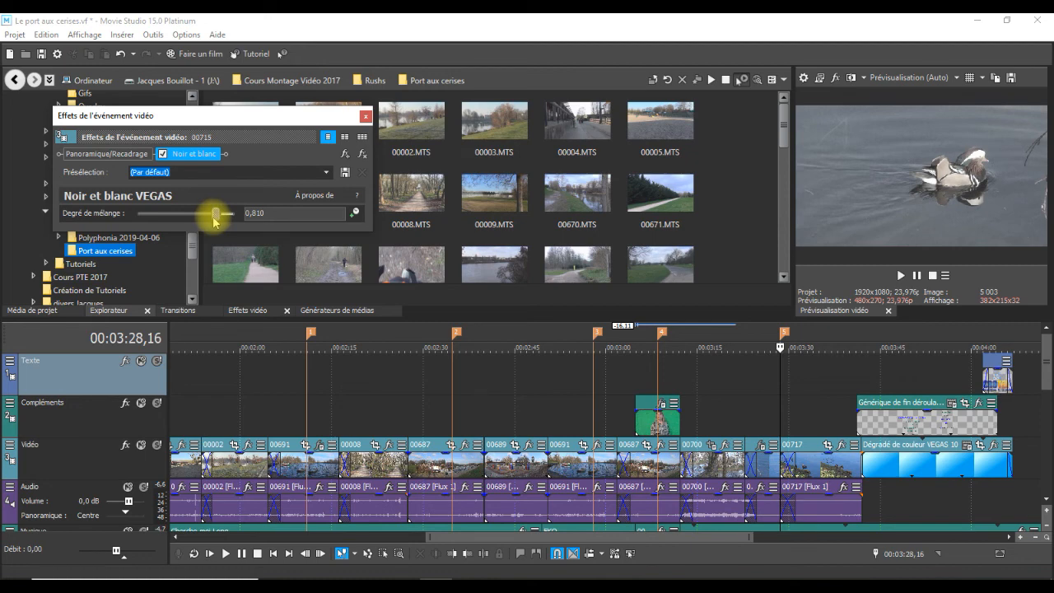
pyautogui.moveTo(216, 212); pyautogui.dragTo(126, 217)
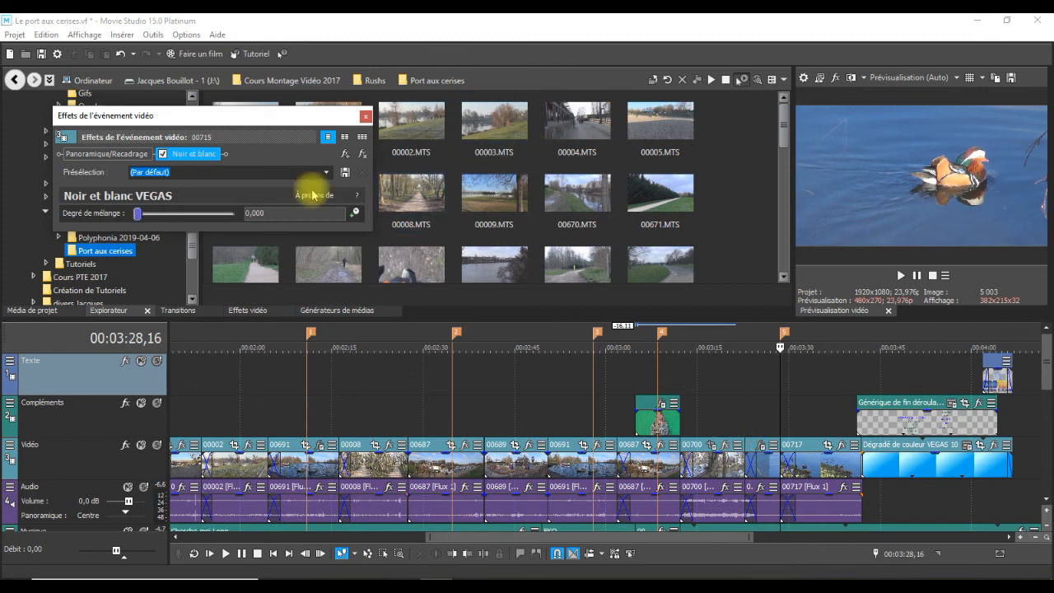
pyautogui.click(367, 120)
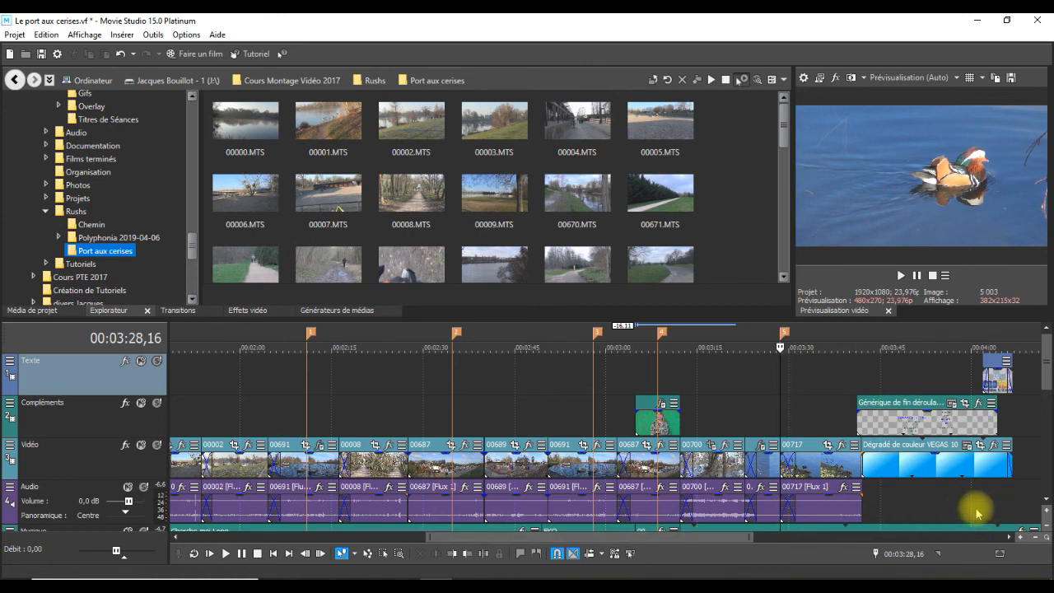
# - Place the playhead over the 00717 clip at 00:03:35,08
pyautogui.click(821, 376)
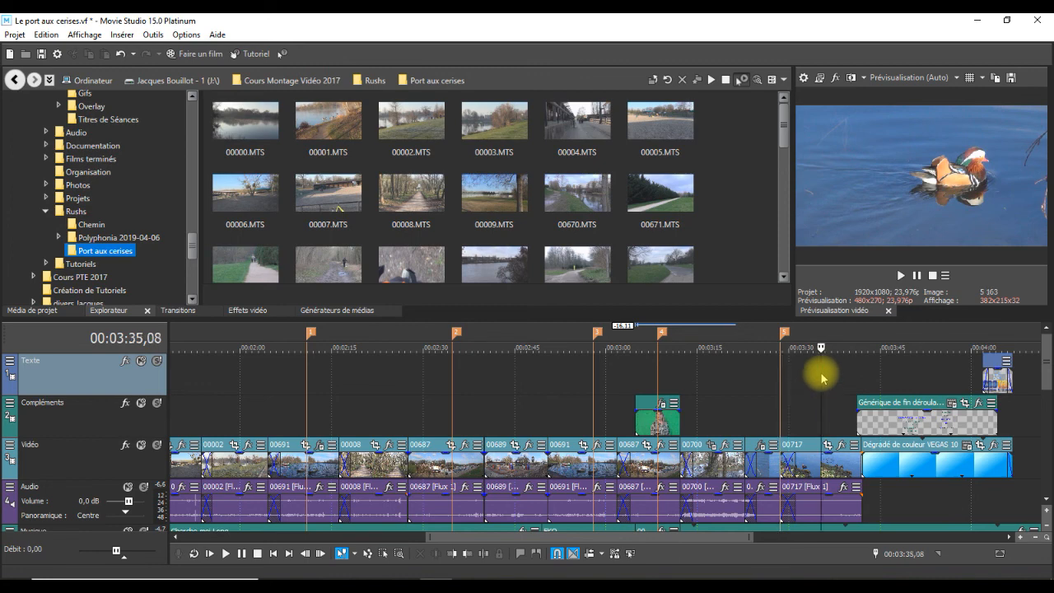